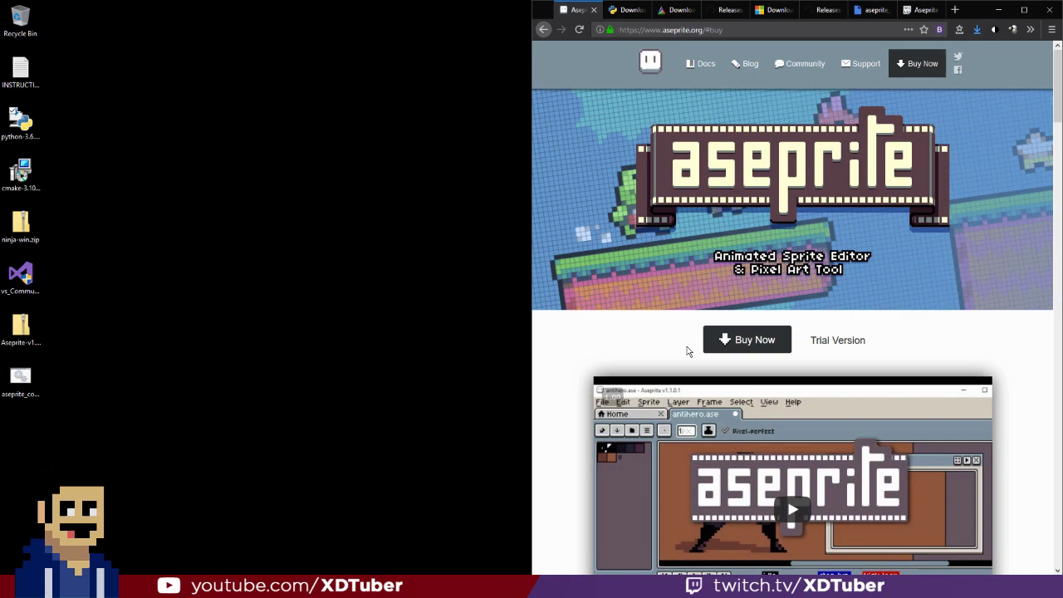
Jump to the Buy Now section on aseprite.org showing the $14.99 USD purchase.
{"action": "left_click", "coordinate": [725, 339]}
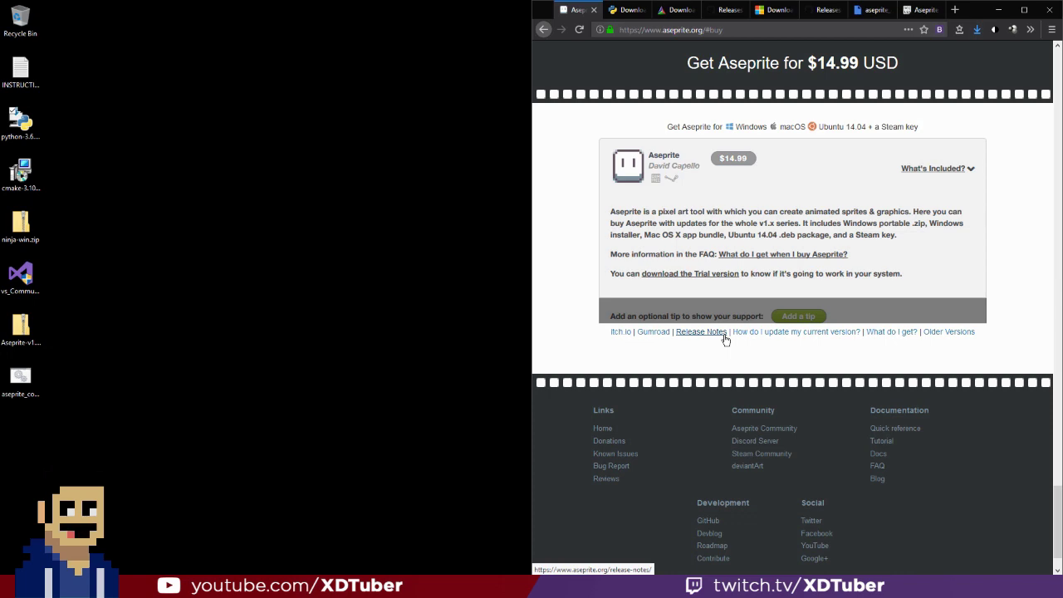
Cycle through the Python, CMake, ninja, Visual Studio and Aseprite tabs to the Pastebin compile script.
{"action": "key", "text": "ctrl+Tab"}
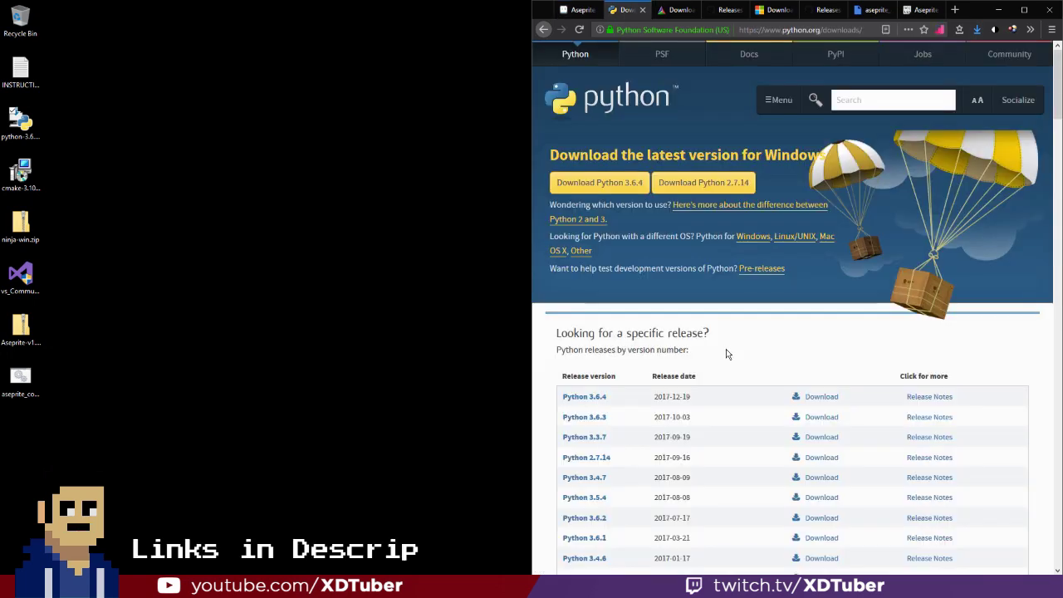
{"action": "key", "text": "ctrl+Tab"}
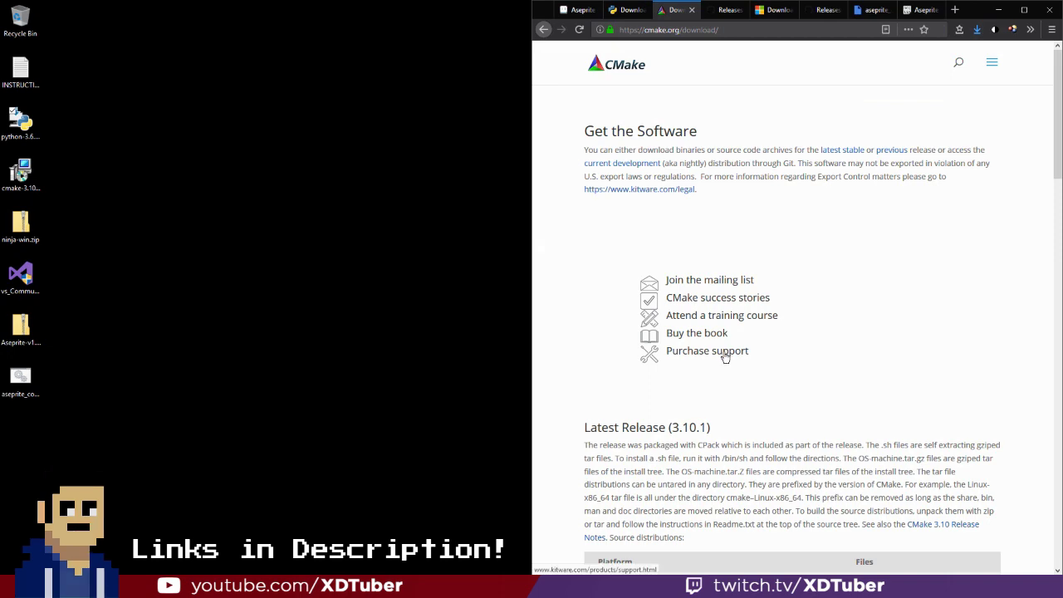
{"action": "key", "text": "ctrl+Tab"}
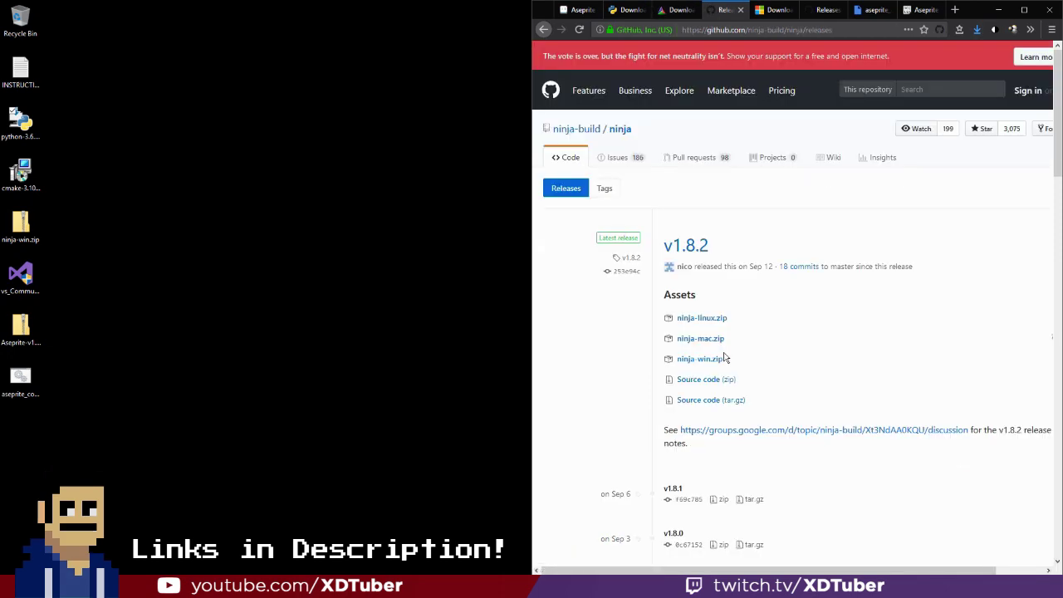
{"action": "key", "text": "ctrl+Tab"}
{"action": "key", "text": "ctrl+Tab"}
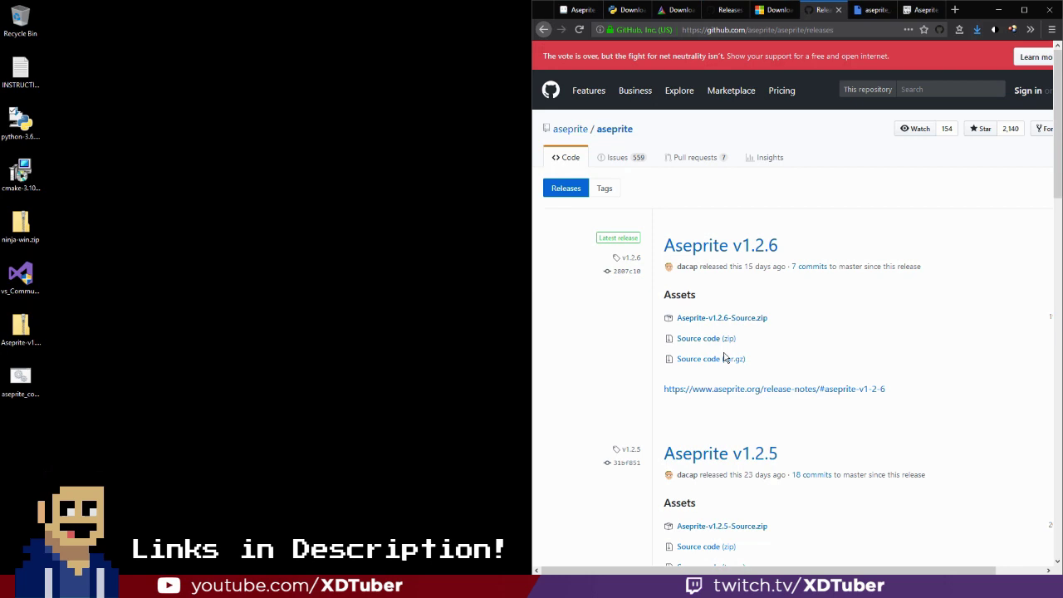
{"action": "key", "text": "ctrl+Tab"}
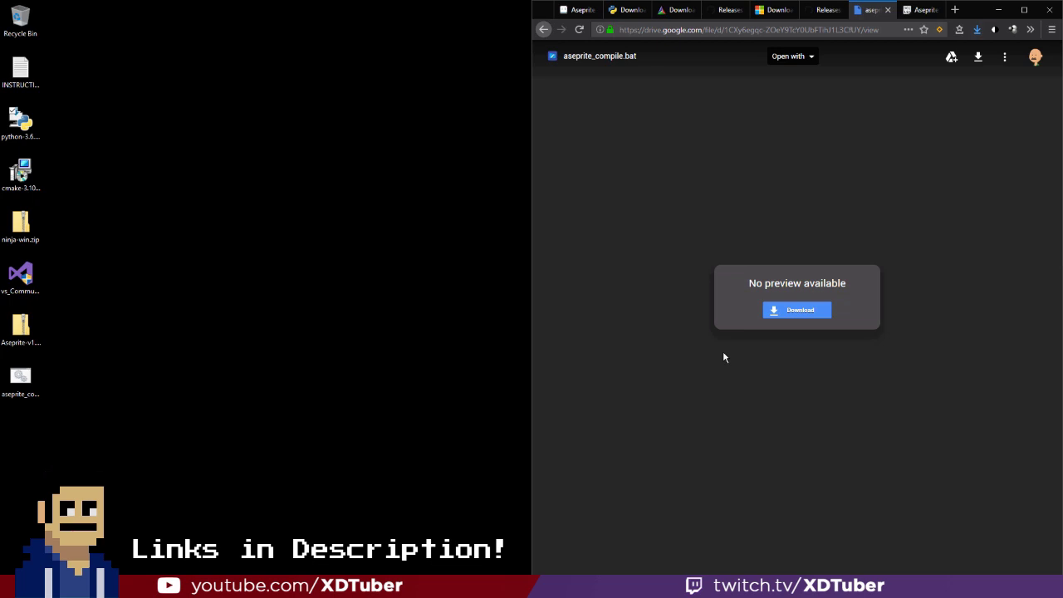
{"action": "key", "text": "ctrl+Tab"}
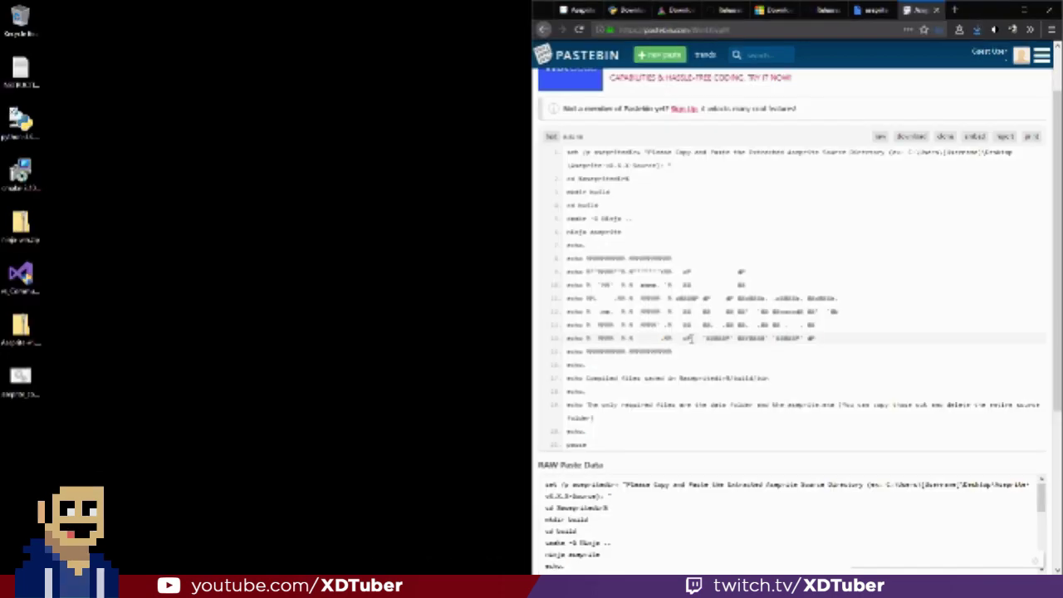
Download the 64-bit CMake 3.10.1 installer and ninja-win.zip.
{"action": "key", "text": "ctrl+Tab"}
{"action": "key", "text": "ctrl+Tab"}
{"action": "key", "text": "ctrl+Tab"}
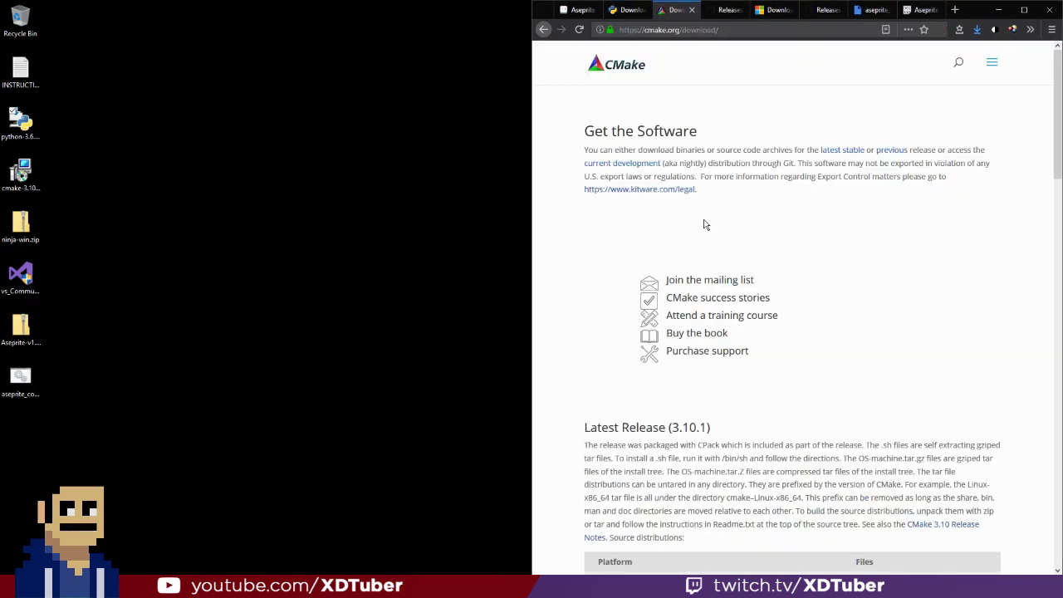
{"action": "scroll", "coordinate": [803, 227], "scroll_direction": "down", "scroll_amount": 5}
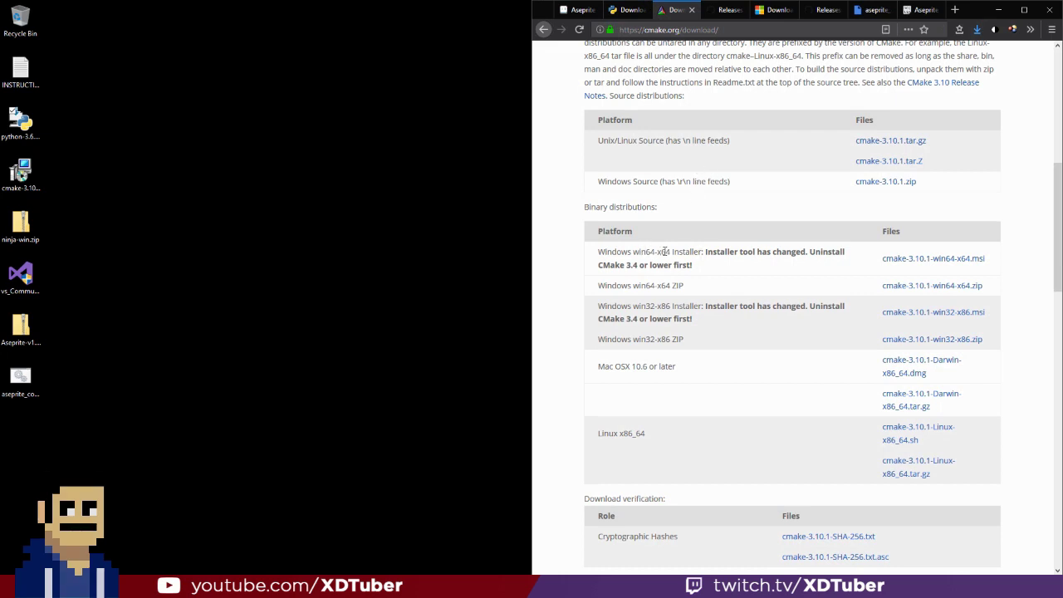
{"action": "left_click", "coordinate": [913, 263]}
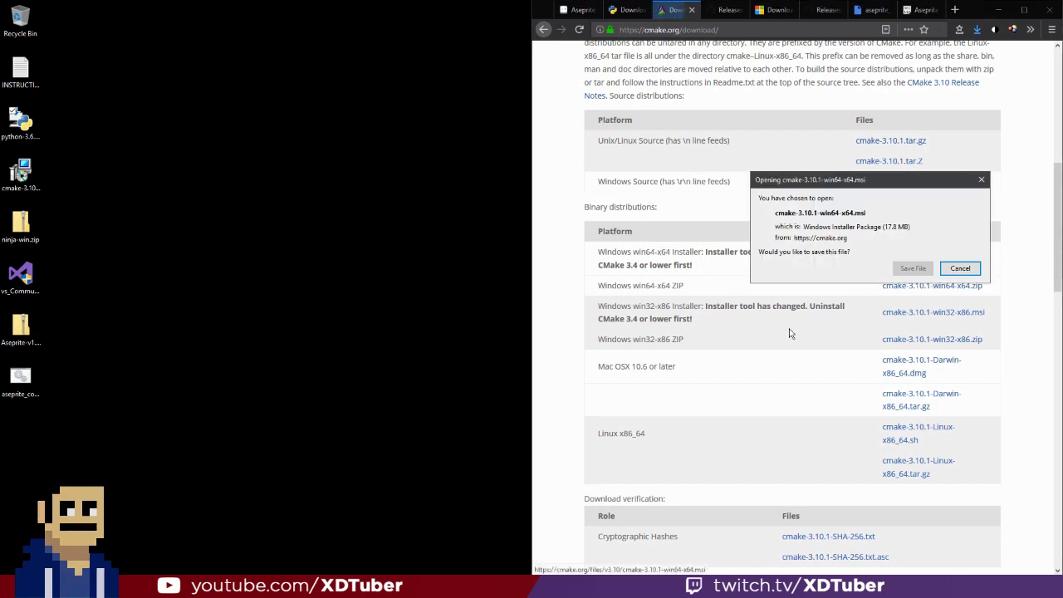
{"action": "left_click", "coordinate": [913, 268]}
{"action": "key", "text": "ctrl+Tab"}
{"action": "scroll", "coordinate": [746, 333], "scroll_direction": "down", "scroll_amount": 1}
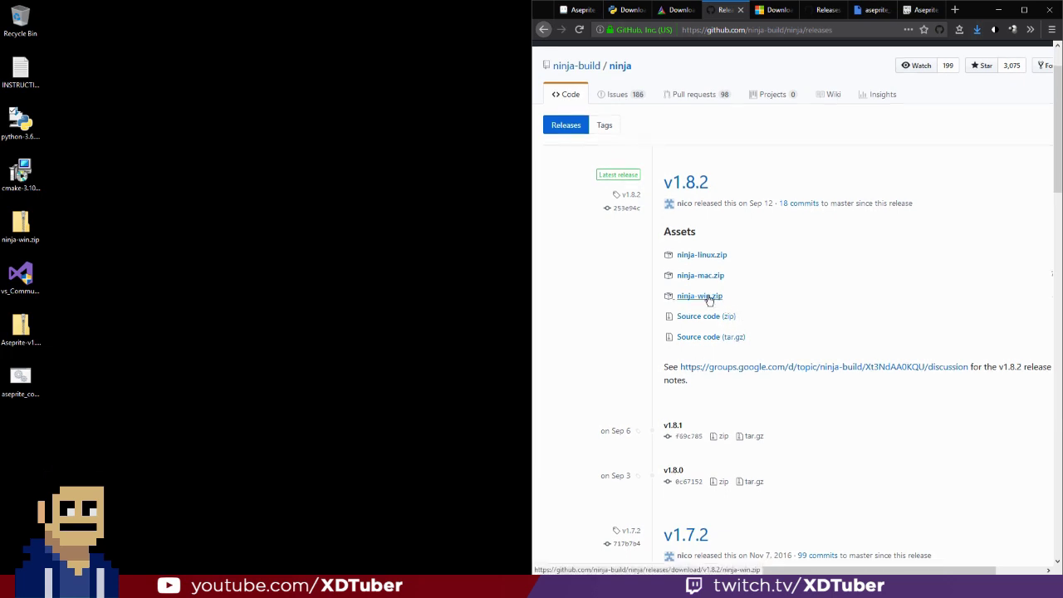
{"action": "left_click", "coordinate": [707, 297]}
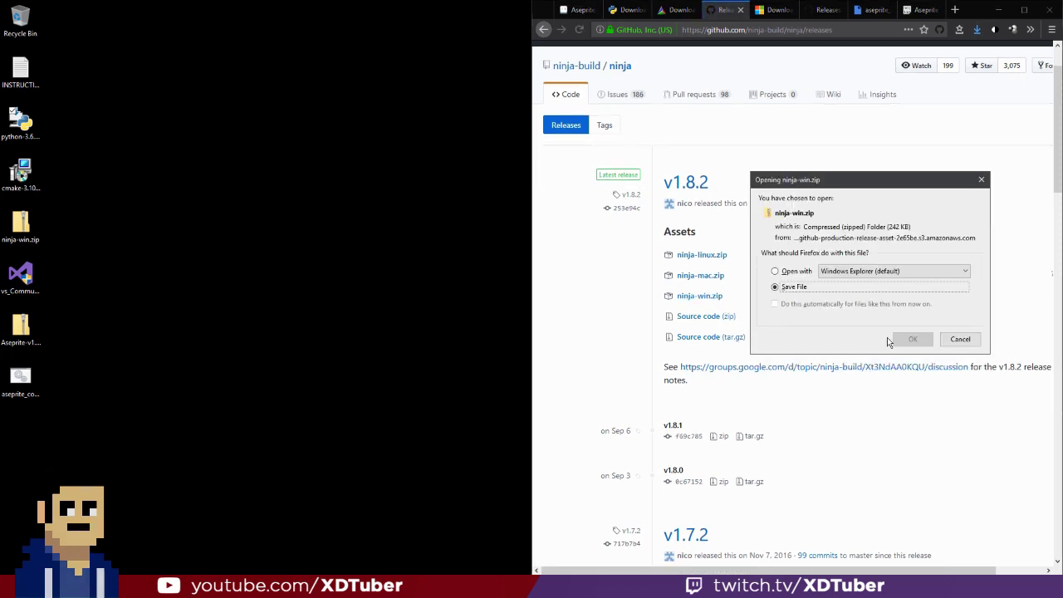
{"action": "left_click", "coordinate": [912, 340]}
Download the Visual Studio installer, the Aseprite v1.2.6 source zip and aseprite_compile.bat.
{"action": "key", "text": "ctrl+Tab"}
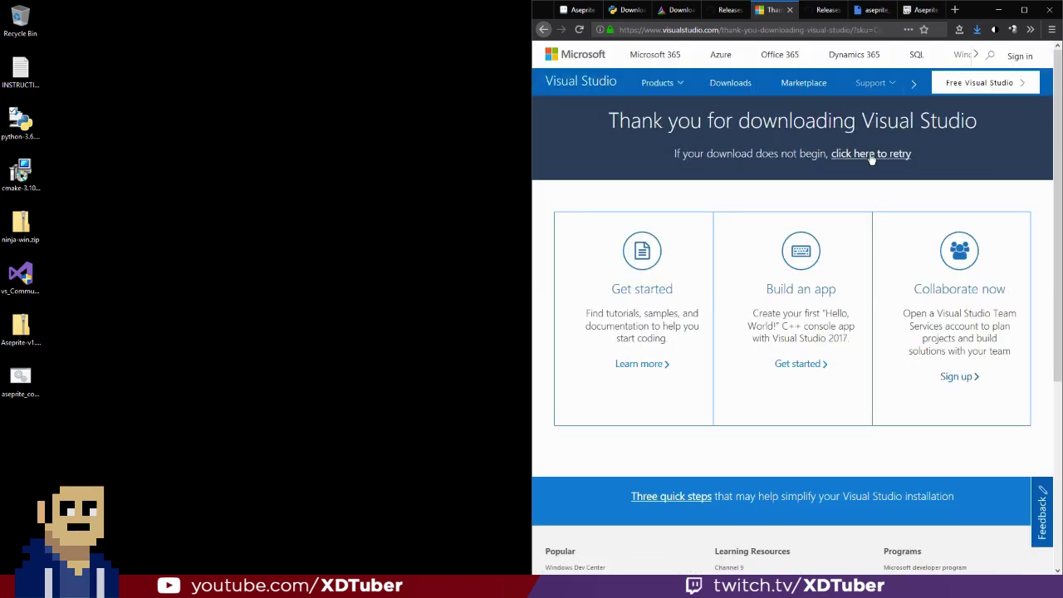
{"action": "left_click", "coordinate": [870, 158]}
{"action": "left_click", "coordinate": [911, 271]}
{"action": "key", "text": "ctrl+Tab"}
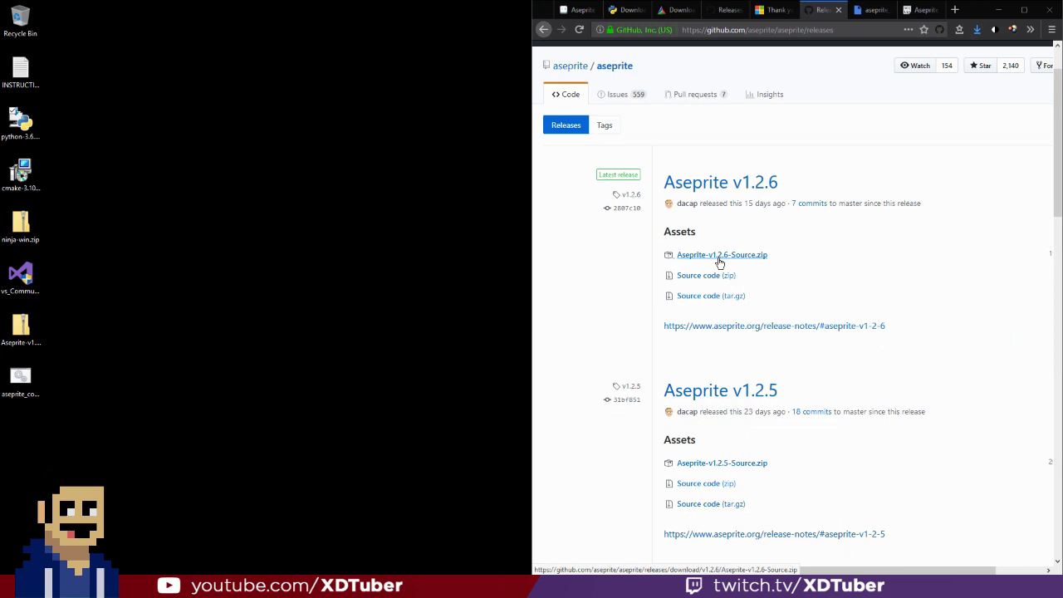
{"action": "left_click", "coordinate": [722, 261]}
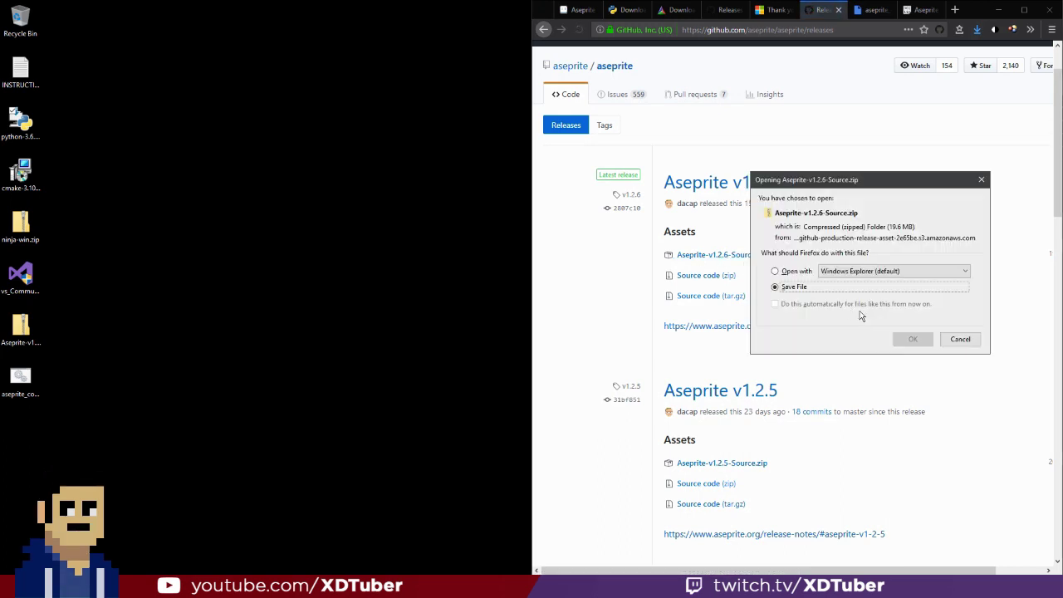
{"action": "left_click", "coordinate": [913, 337]}
{"action": "key", "text": "ctrl+Tab"}
{"action": "left_click", "coordinate": [796, 312]}
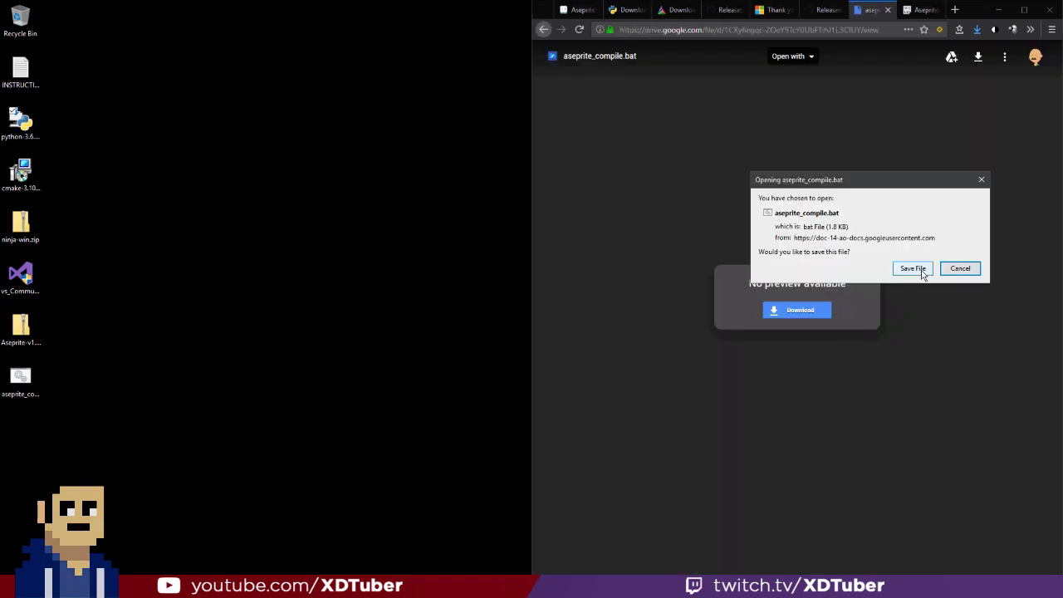
Finish saving the compile script, then paste the Pastebin build commands into a new Notepad window.
{"action": "left_click", "coordinate": [912, 268]}
{"action": "key", "text": "ctrl+Tab"}
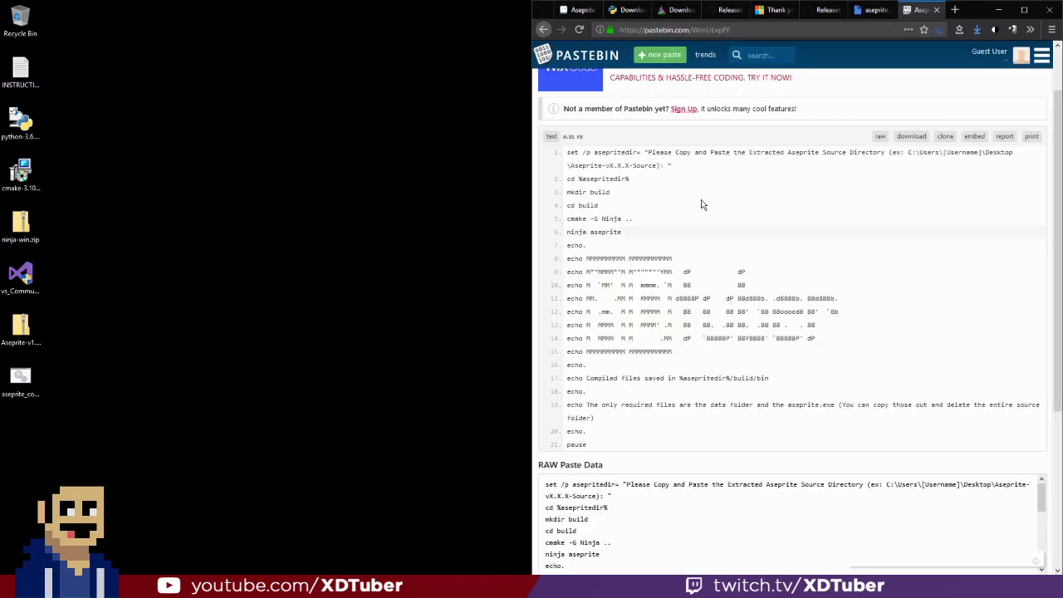
{"action": "left_click_drag", "start_coordinate": [571, 153], "coordinate": [780, 384]}
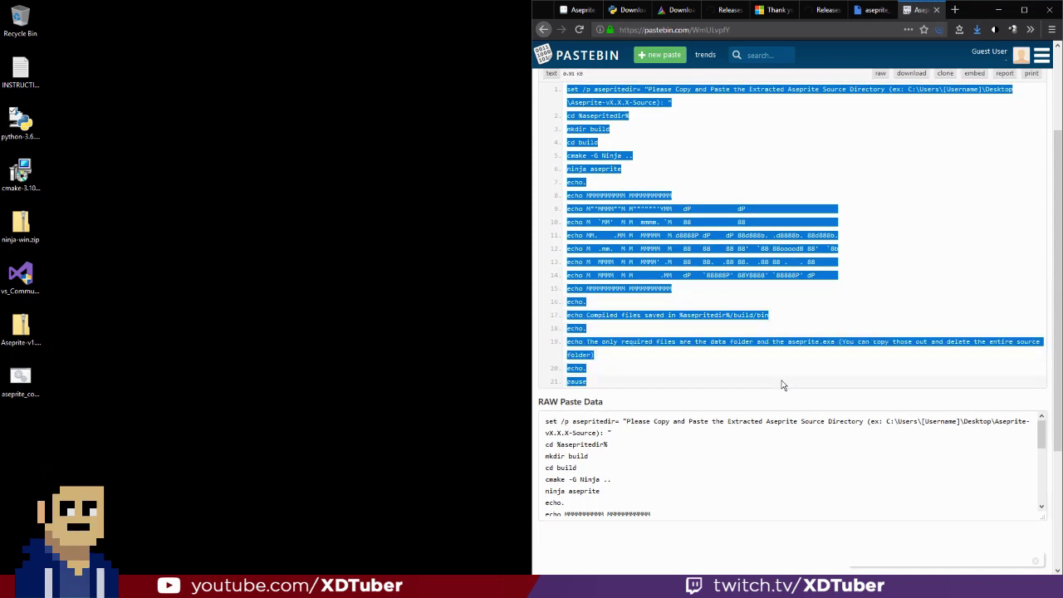
{"action": "right_click", "coordinate": [204, 586]}
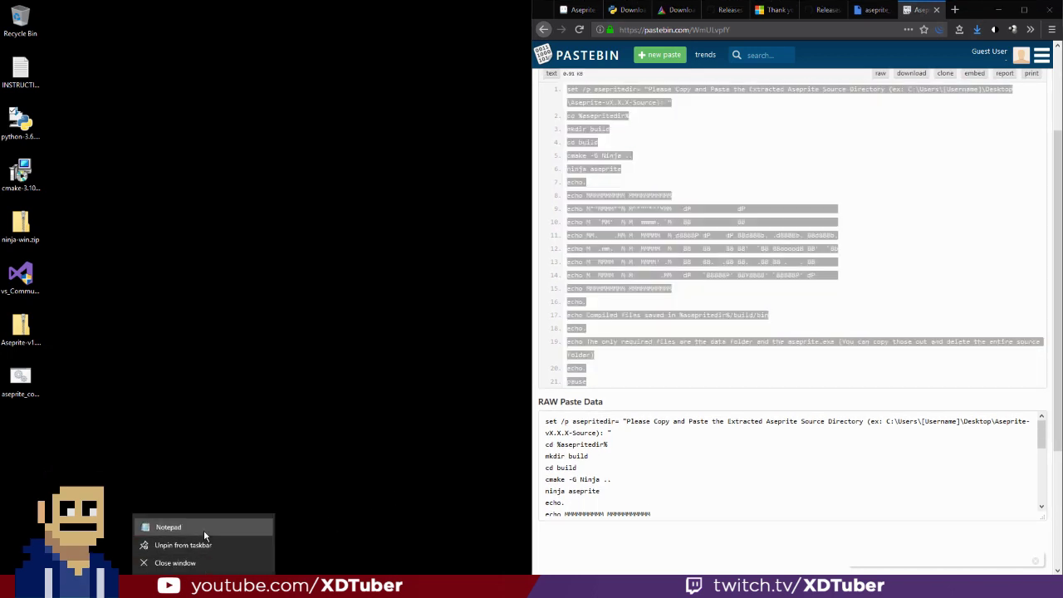
{"action": "left_click", "coordinate": [203, 530]}
{"action": "key", "text": "ctrl+v"}
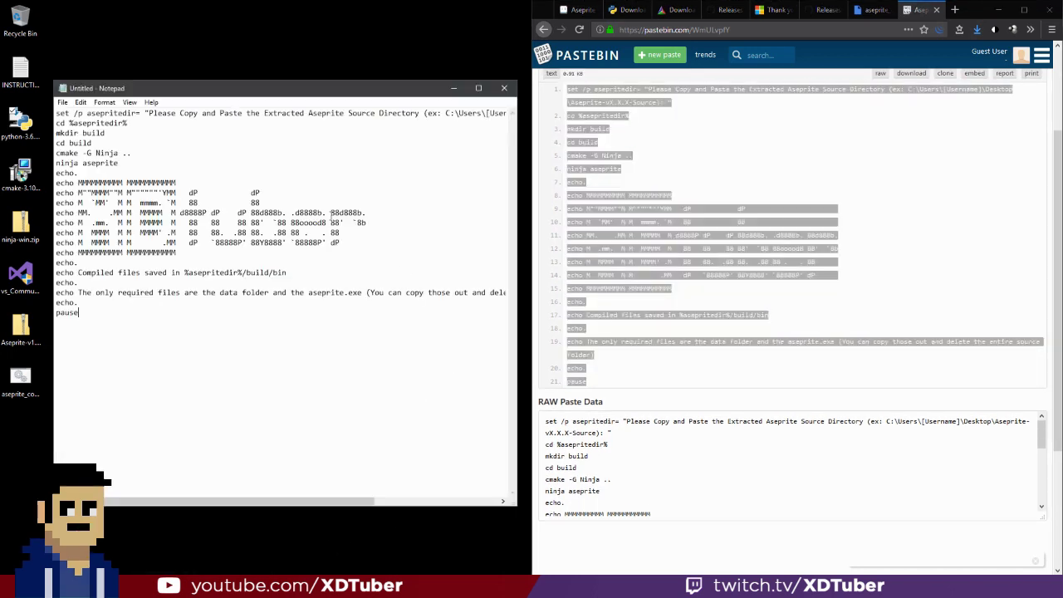
Save the commands as compilecommands.bat with the All Files type, then close Notepad.
{"action": "left_click", "coordinate": [63, 103]}
{"action": "left_click", "coordinate": [74, 153]}
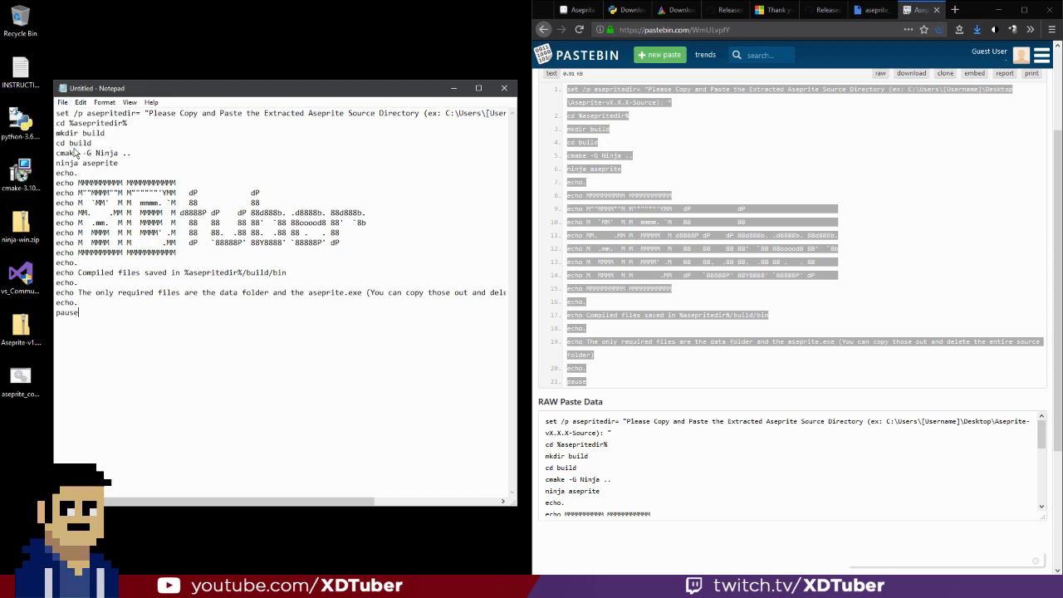
{"action": "type", "text": "compil"}
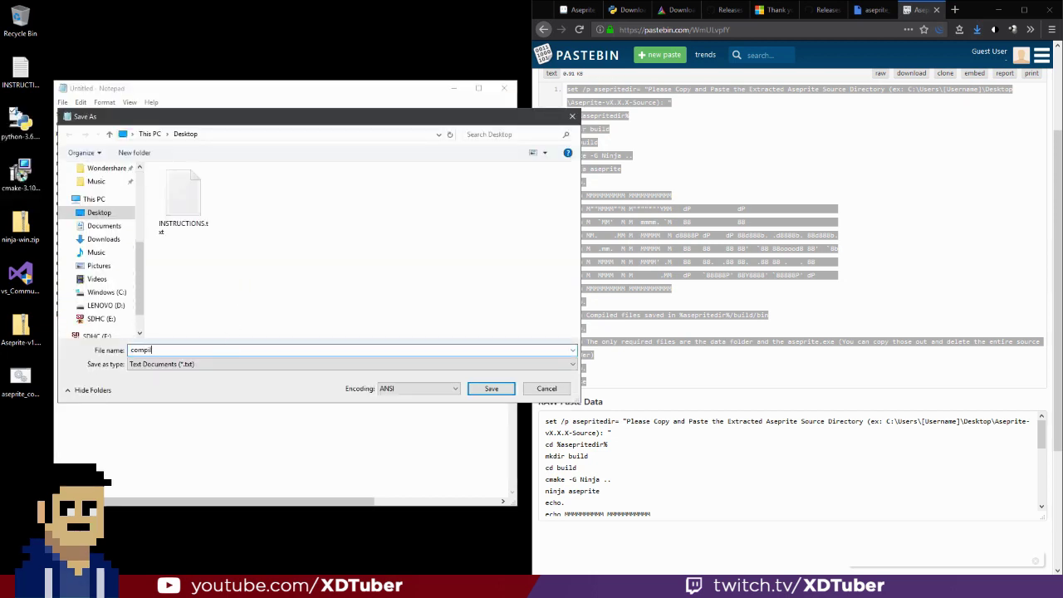
{"action": "type", "text": "ed"}
{"action": "left_click", "coordinate": [181, 363]}
{"action": "left_click", "coordinate": [173, 384]}
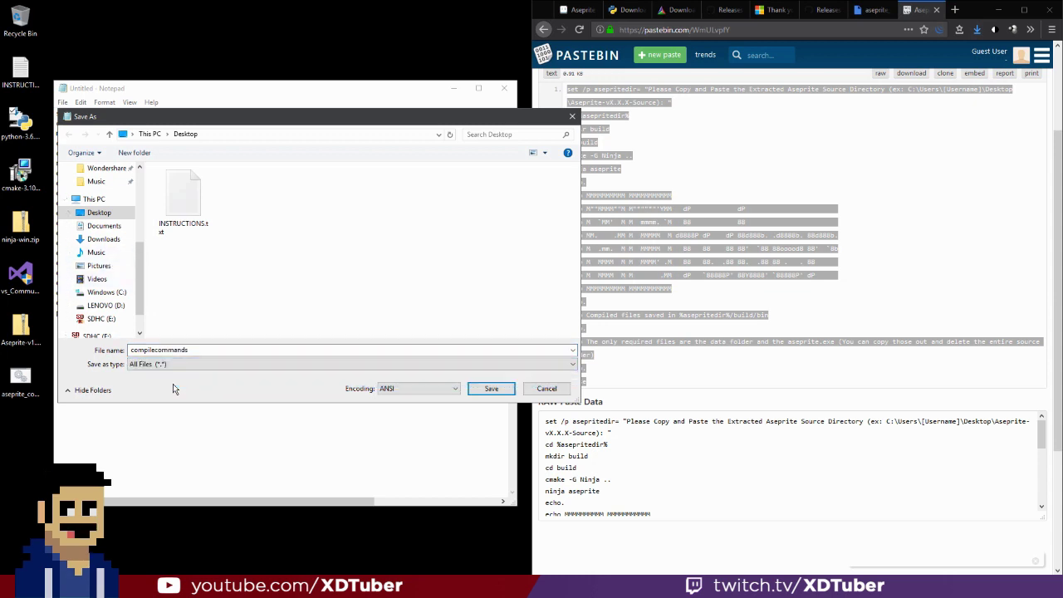
{"action": "left_click", "coordinate": [221, 349]}
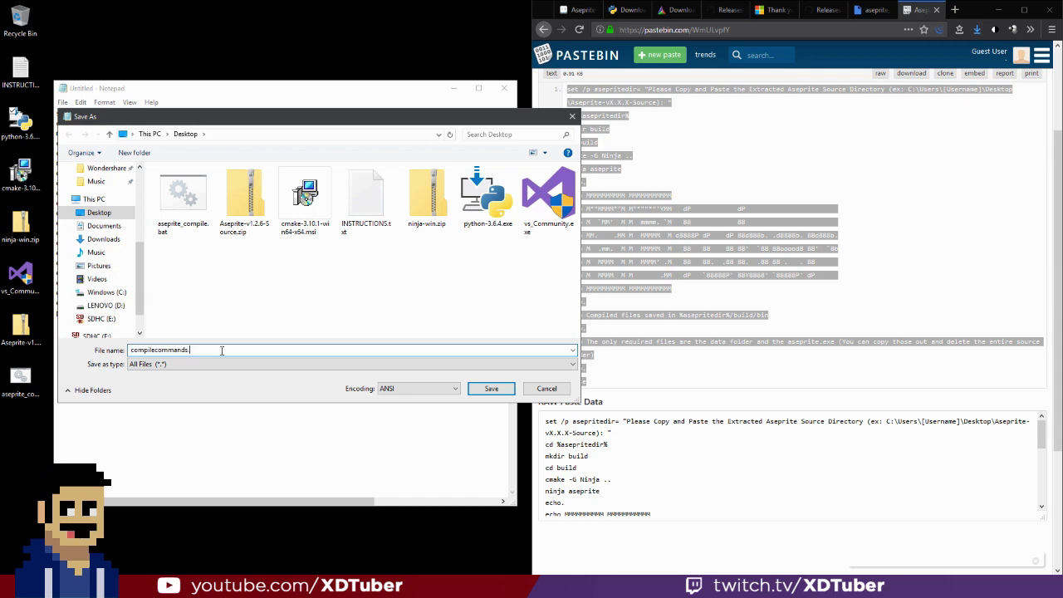
{"action": "type", "text": ".bat"}
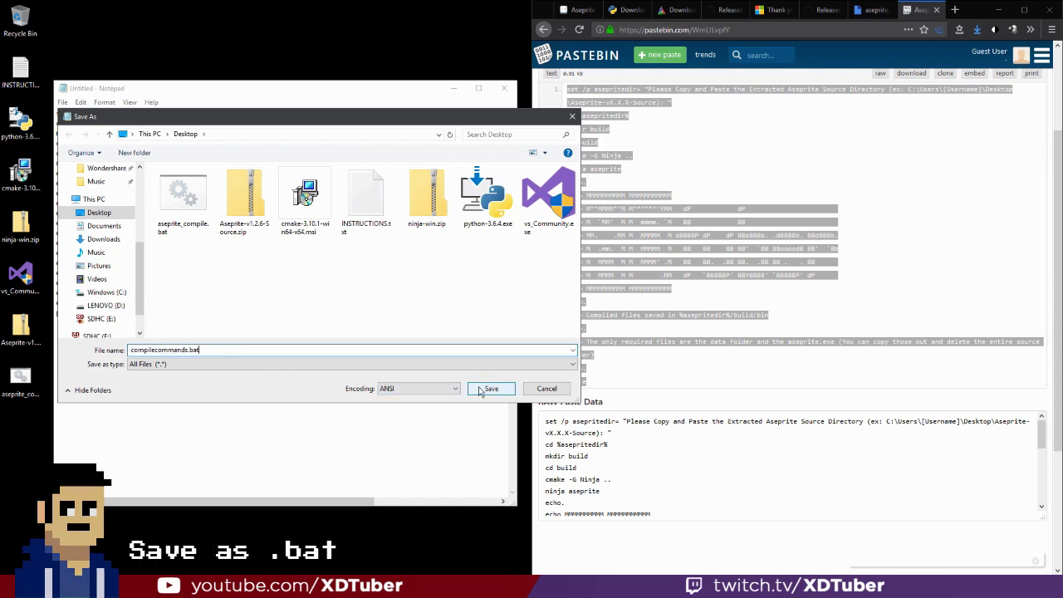
{"action": "left_click", "coordinate": [490, 388]}
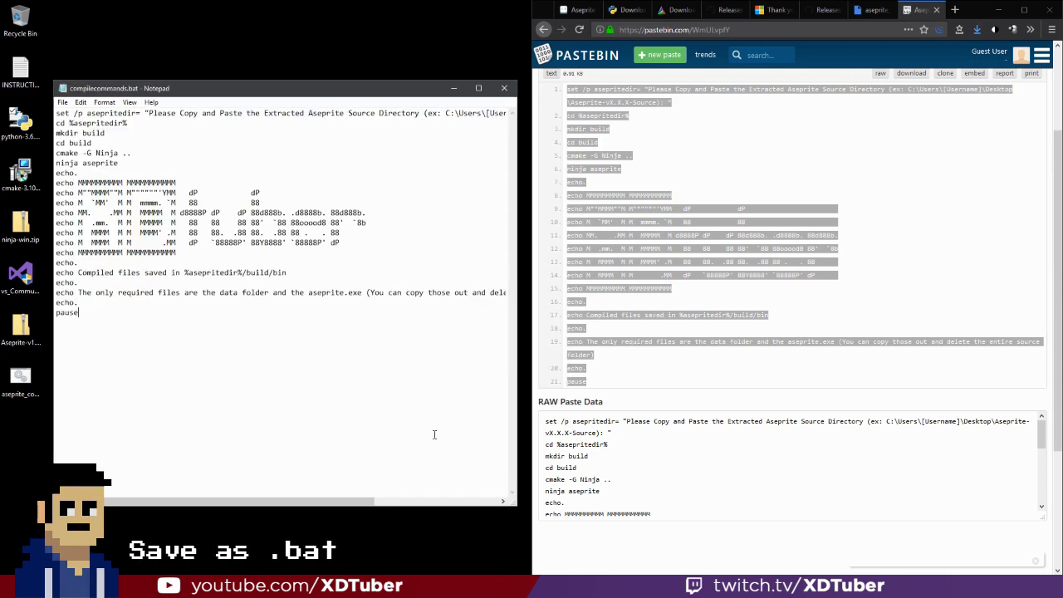
{"action": "left_click", "coordinate": [503, 88]}
Run the Python 3.6.4 installer and cancel its setup.
{"action": "double_click", "coordinate": [19, 125]}
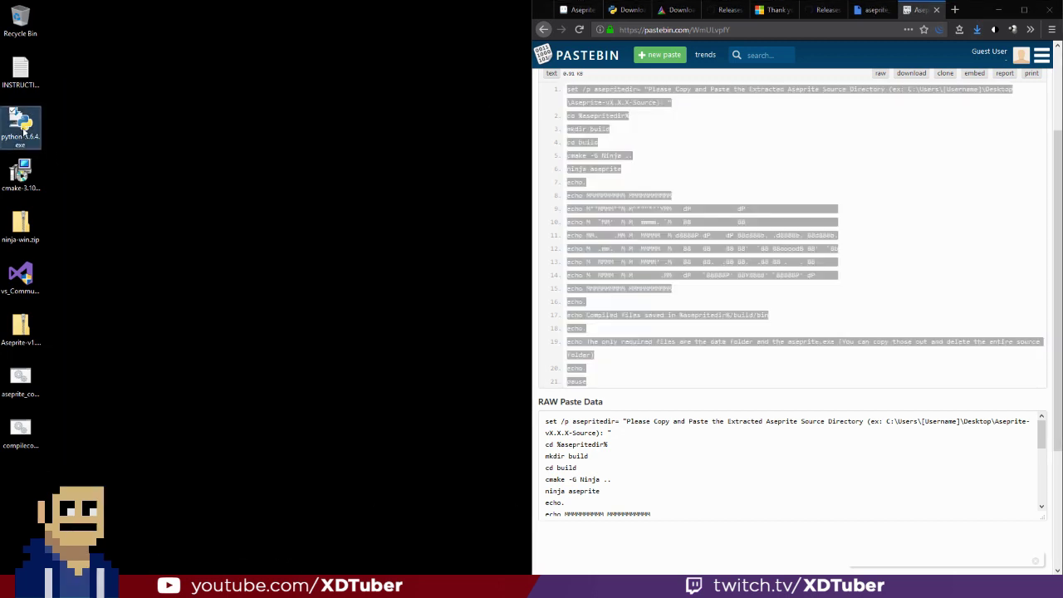
{"action": "left_click", "coordinate": [553, 306]}
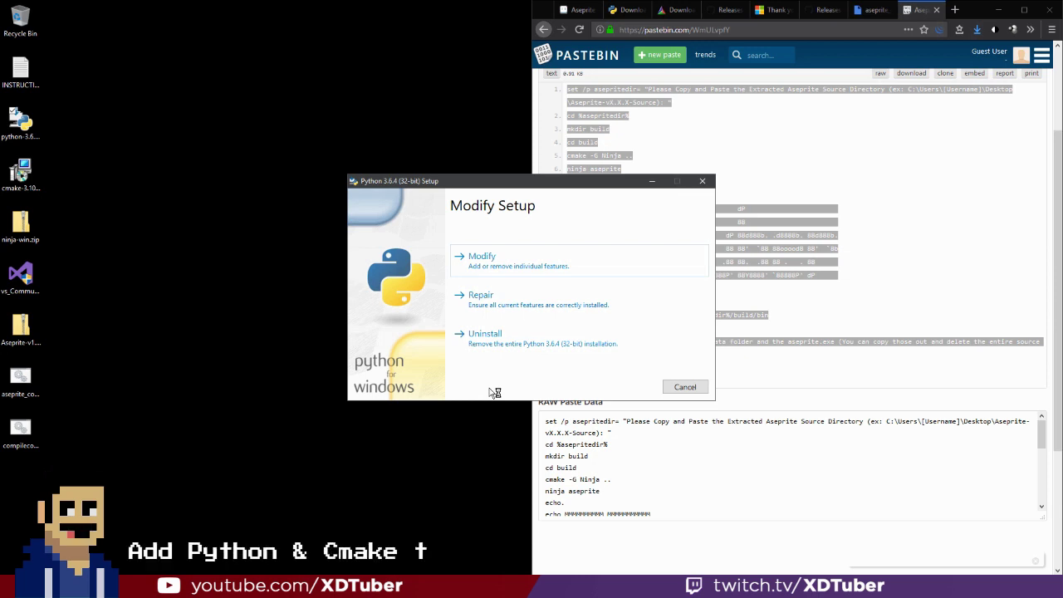
{"action": "left_click", "coordinate": [685, 387]}
{"action": "key", "text": "Return"}
Run the CMake installer, advance one page, then cancel its setup.
{"action": "double_click", "coordinate": [21, 175]}
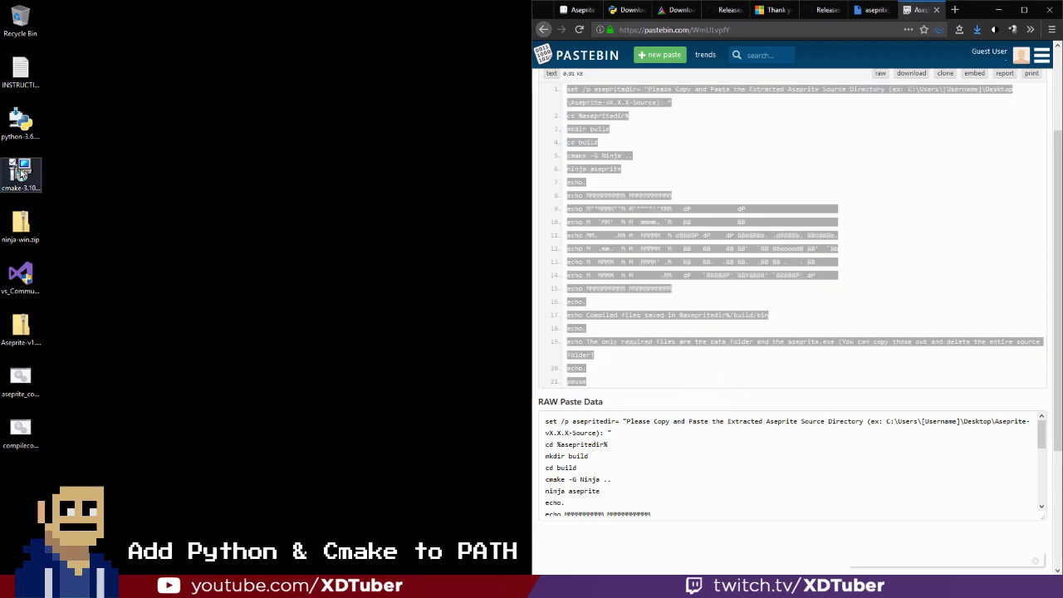
{"action": "left_click", "coordinate": [574, 309]}
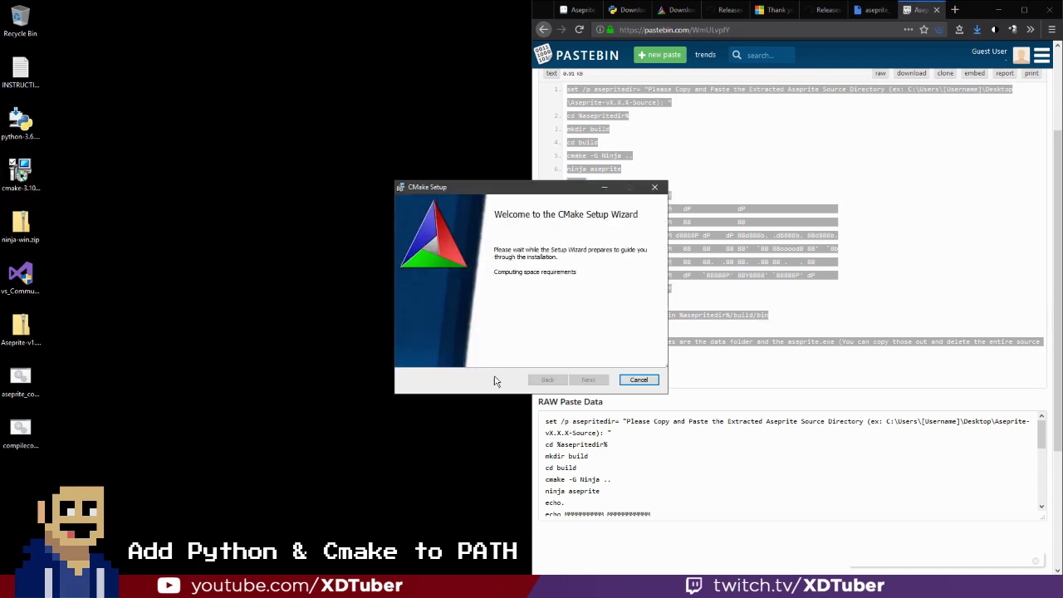
{"action": "left_click", "coordinate": [585, 380]}
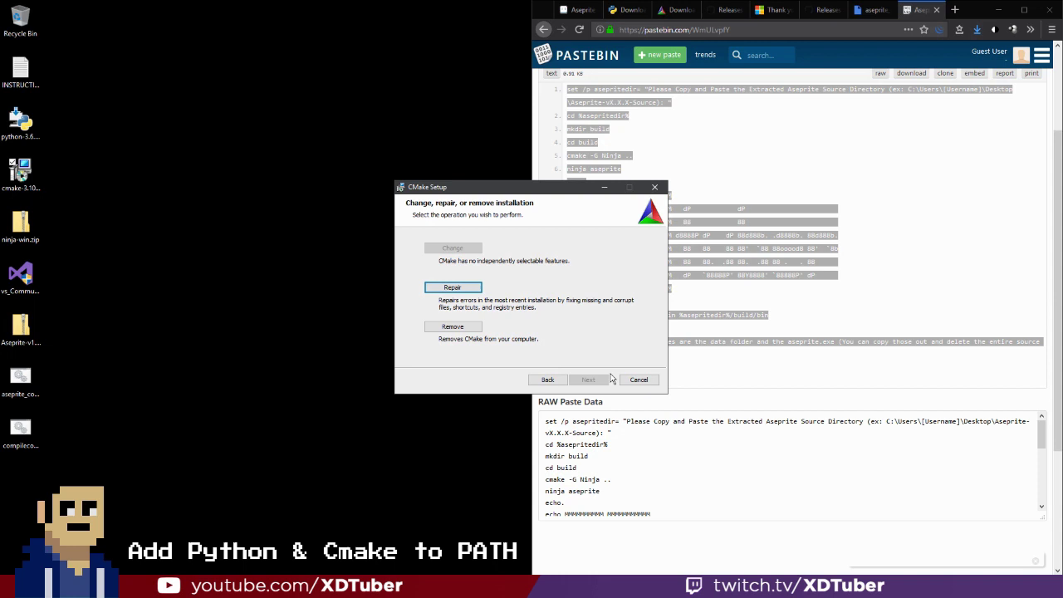
{"action": "left_click", "coordinate": [636, 380]}
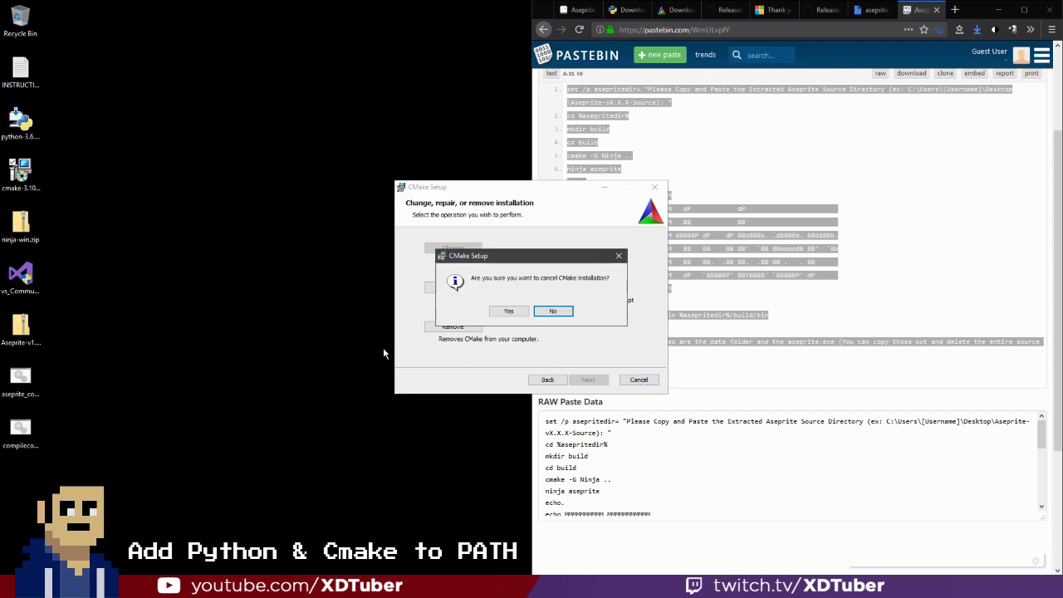
Confirm the CMake cancellation, then extract ninja-win.zip into a ninja-win folder on the desktop.
{"action": "left_click", "coordinate": [509, 314]}
{"action": "left_click", "coordinate": [588, 379]}
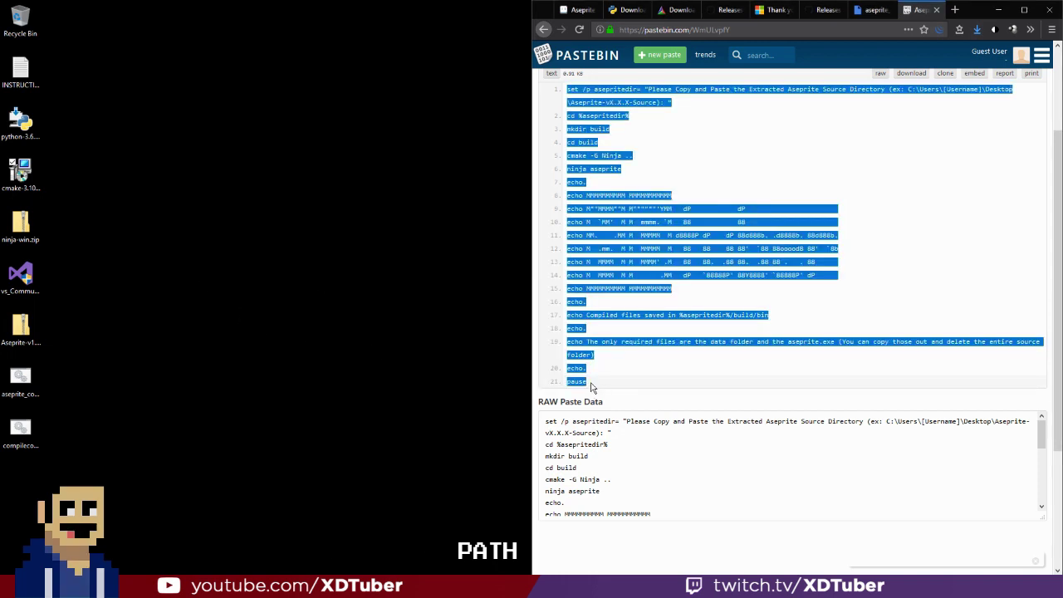
{"action": "left_click", "coordinate": [22, 238]}
{"action": "right_click", "coordinate": [23, 238]}
{"action": "left_click", "coordinate": [58, 244]}
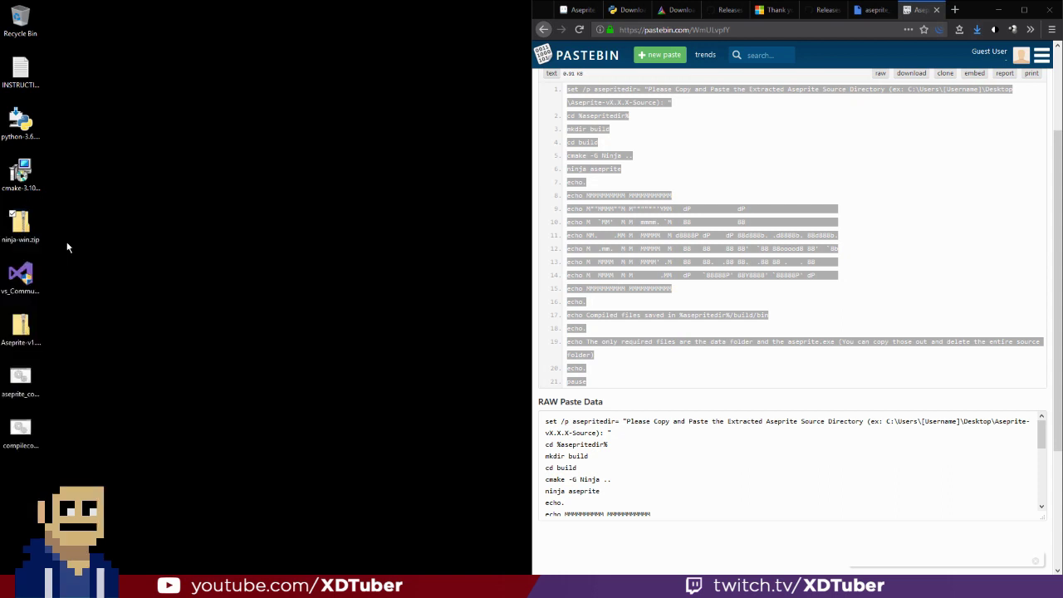
{"action": "left_click", "coordinate": [674, 95]}
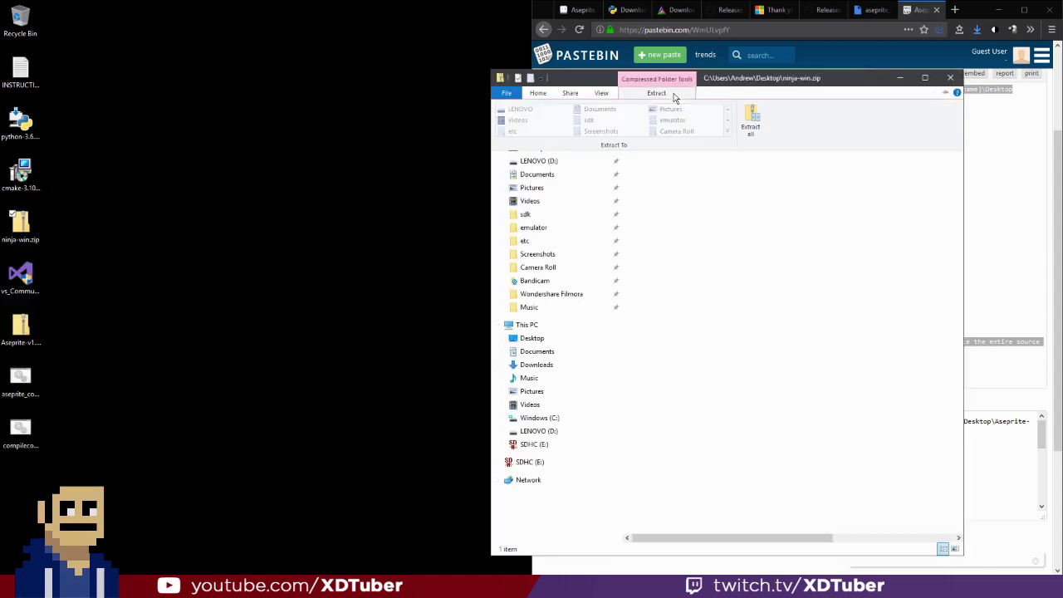
{"action": "left_click", "coordinate": [746, 122]}
{"action": "left_click", "coordinate": [631, 399]}
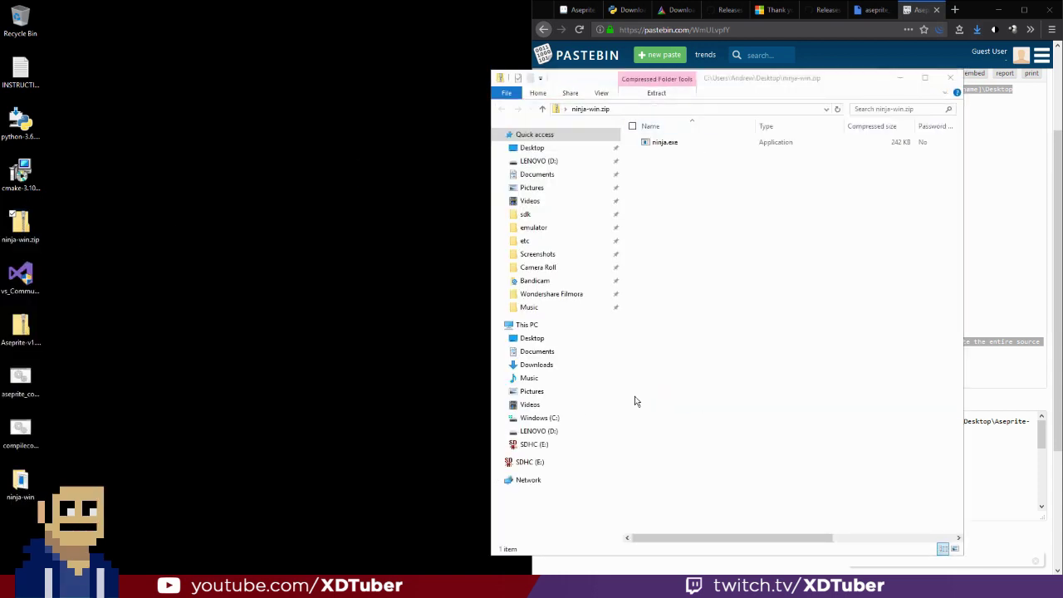
{"action": "left_click", "coordinate": [950, 77]}
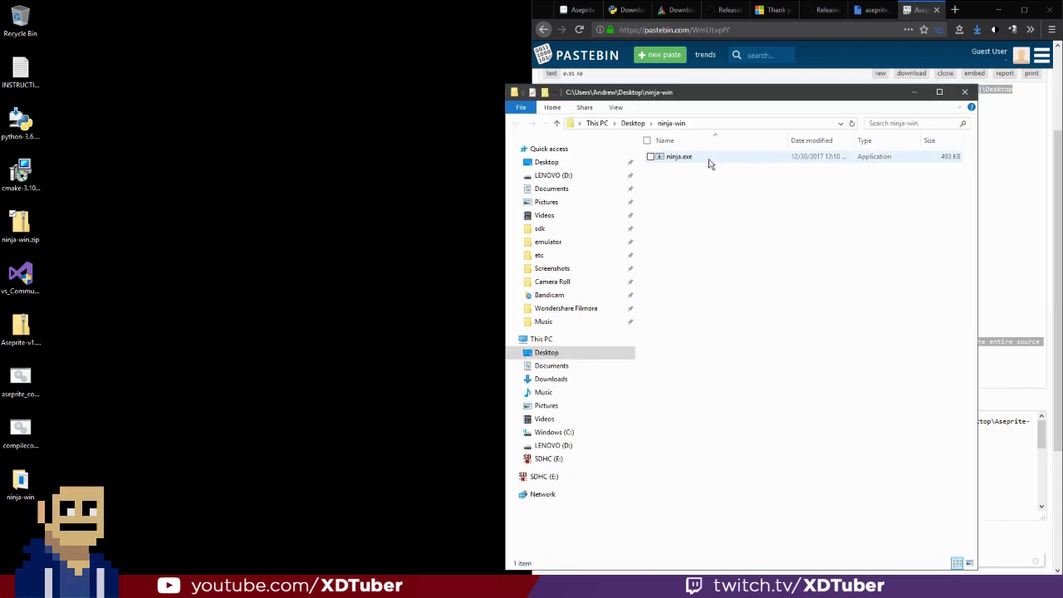
Open C:\Windows\System32 in a new window, locate ninja.exe by typing ninja, and close it.
{"action": "right_click", "coordinate": [561, 438]}
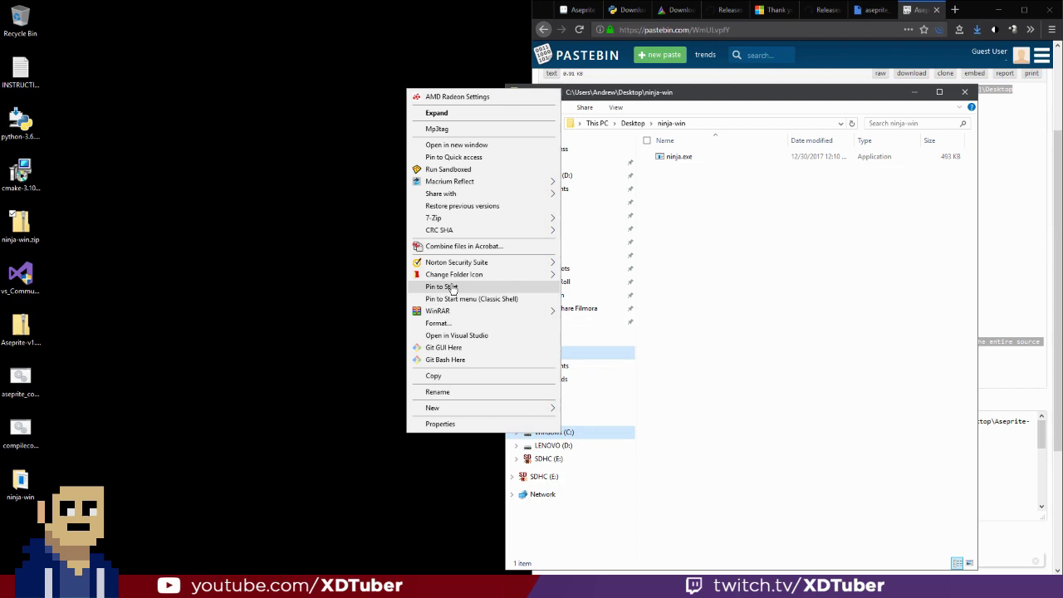
{"action": "left_click", "coordinate": [486, 144]}
{"action": "left_click_drag", "start_coordinate": [707, 91], "coordinate": [244, 77]}
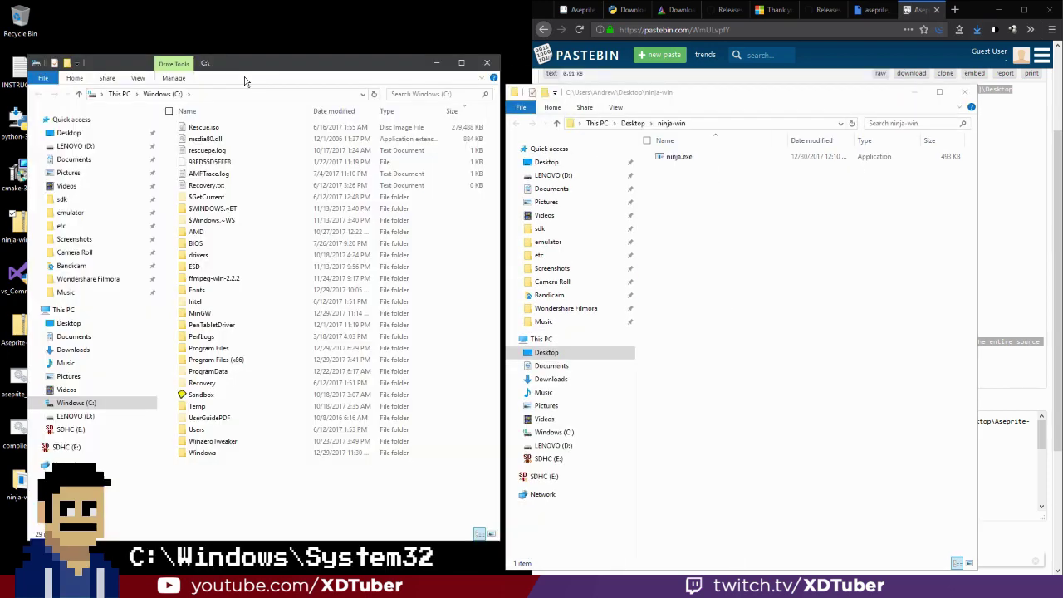
{"action": "double_click", "coordinate": [203, 452]}
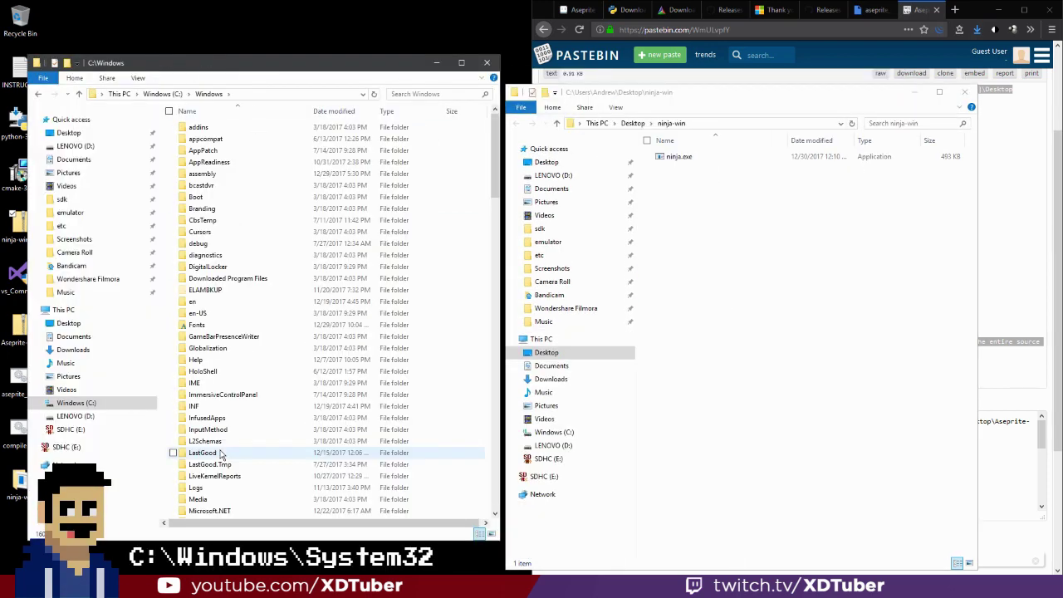
{"action": "scroll", "coordinate": [224, 353], "scroll_direction": "down", "scroll_amount": 12}
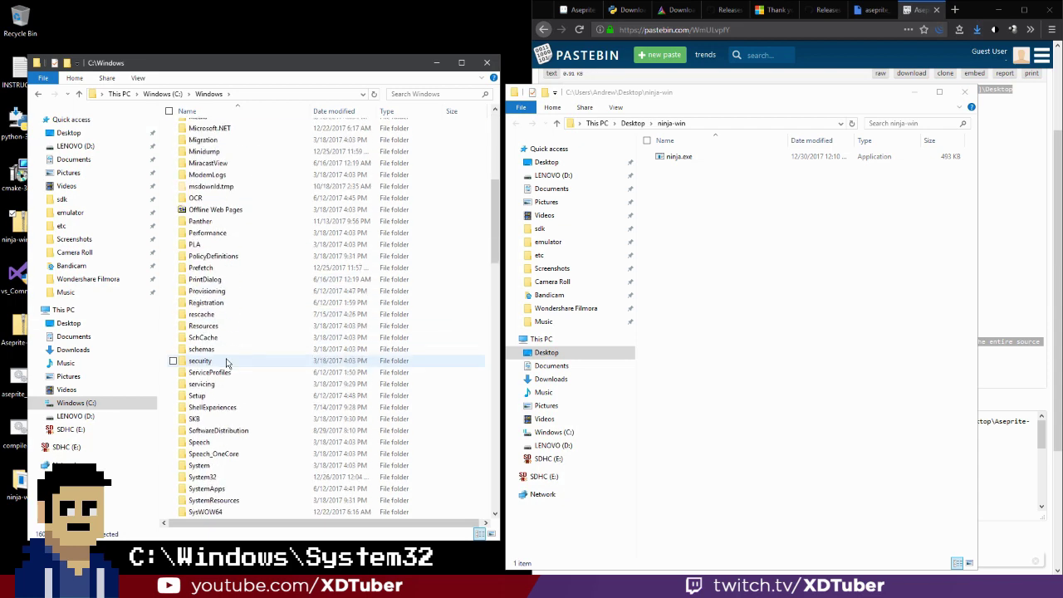
{"action": "scroll", "coordinate": [228, 362], "scroll_direction": "down", "scroll_amount": 3}
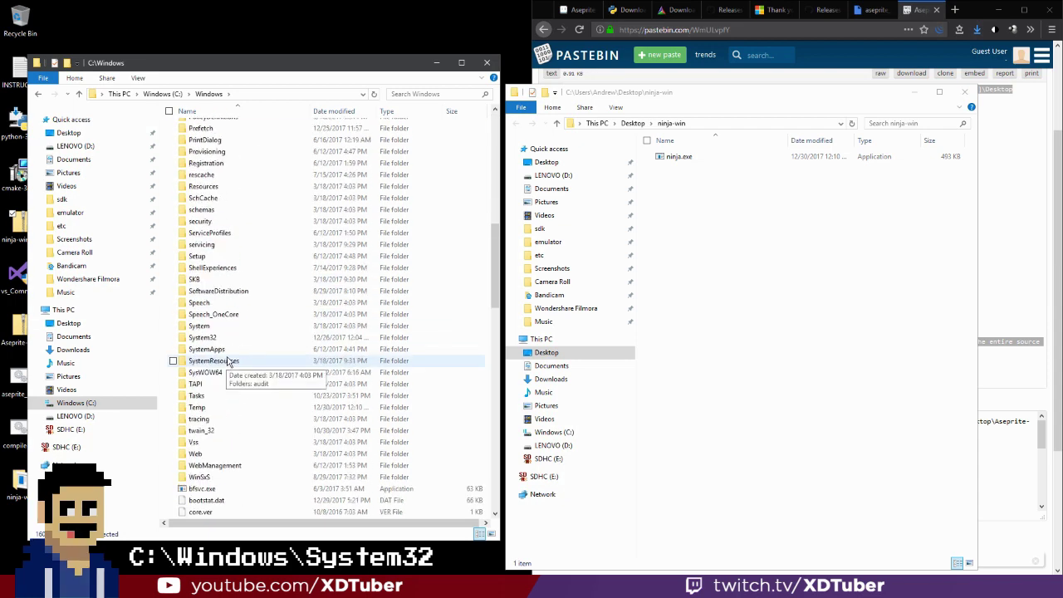
{"action": "double_click", "coordinate": [206, 336]}
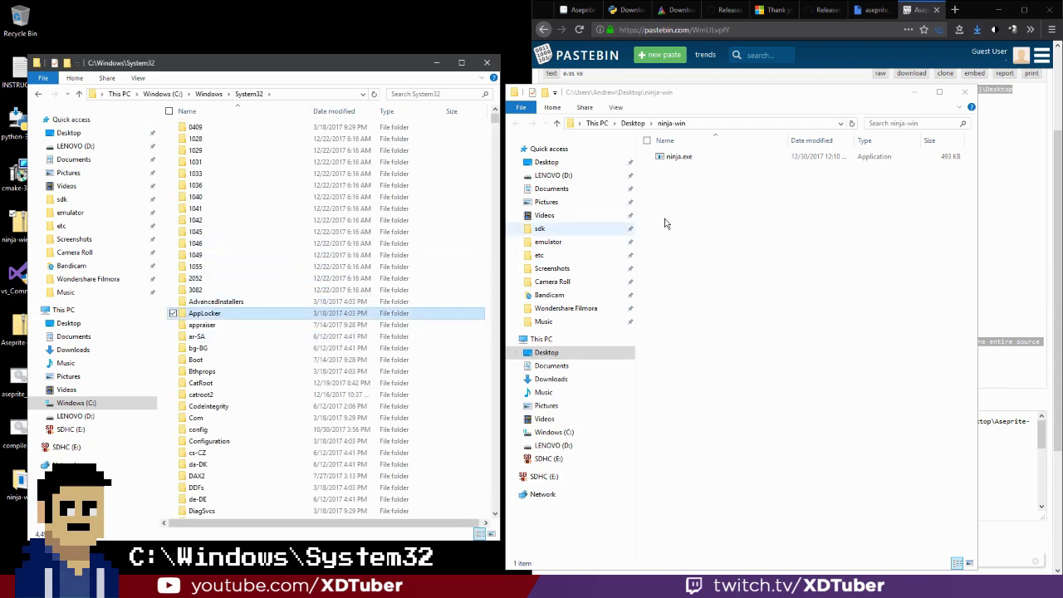
{"action": "left_click", "coordinate": [701, 157]}
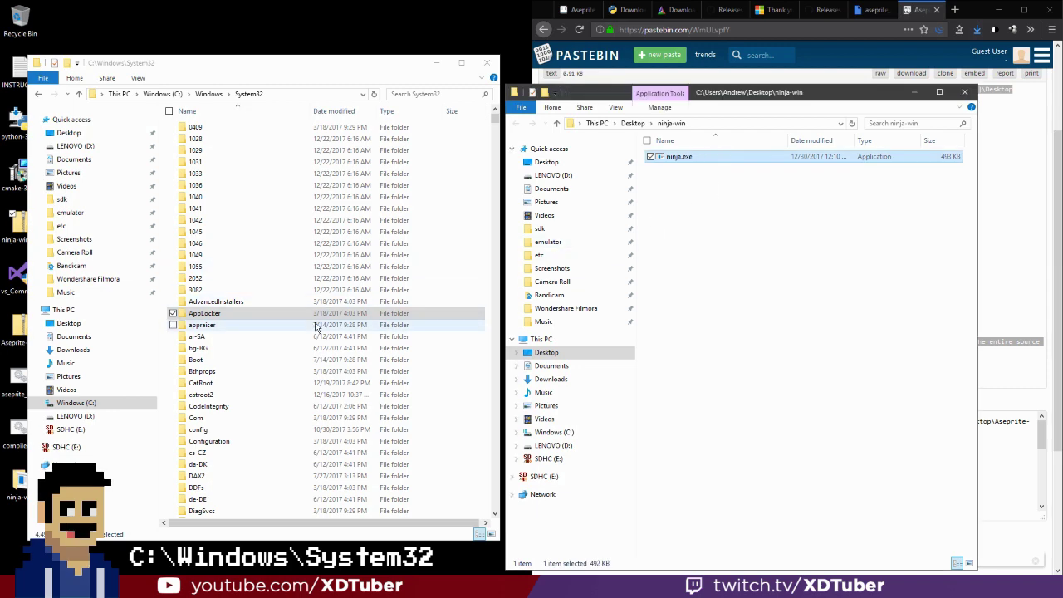
{"action": "left_click", "coordinate": [315, 327]}
{"action": "scroll", "coordinate": [307, 320], "scroll_direction": "down", "scroll_amount": 18}
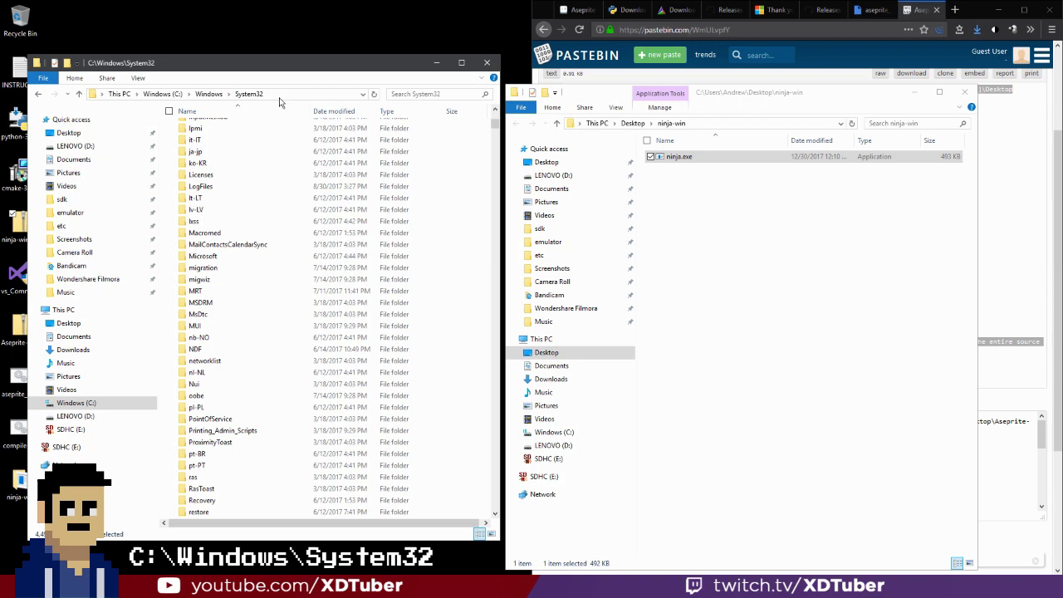
{"action": "type", "text": "ninja"}
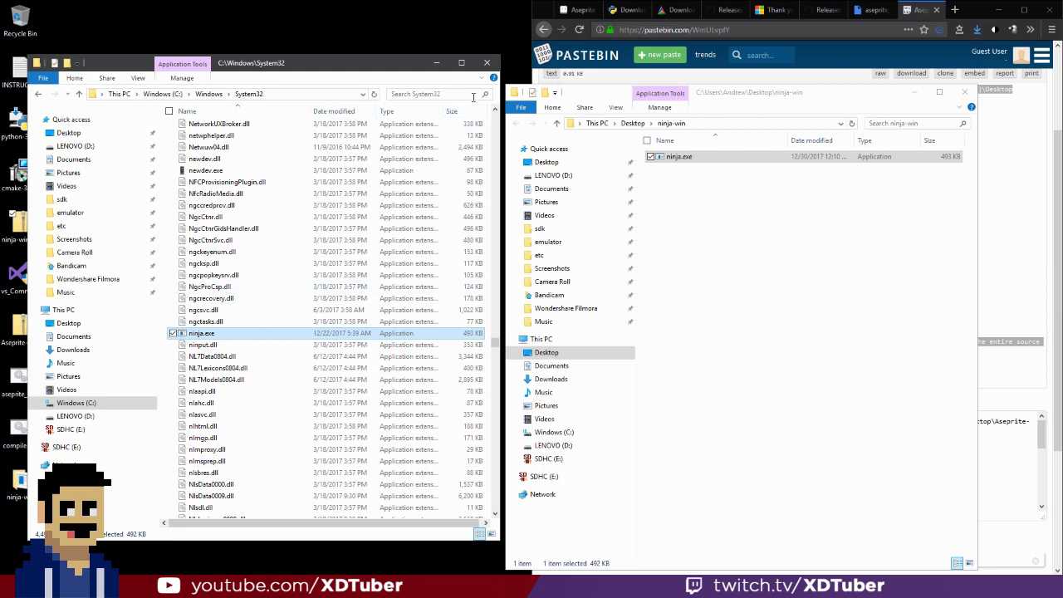
{"action": "left_click", "coordinate": [486, 62]}
Run vs_Community.exe and continue to the Workloads showing Desktop development with C++ selected.
{"action": "left_click", "coordinate": [964, 92]}
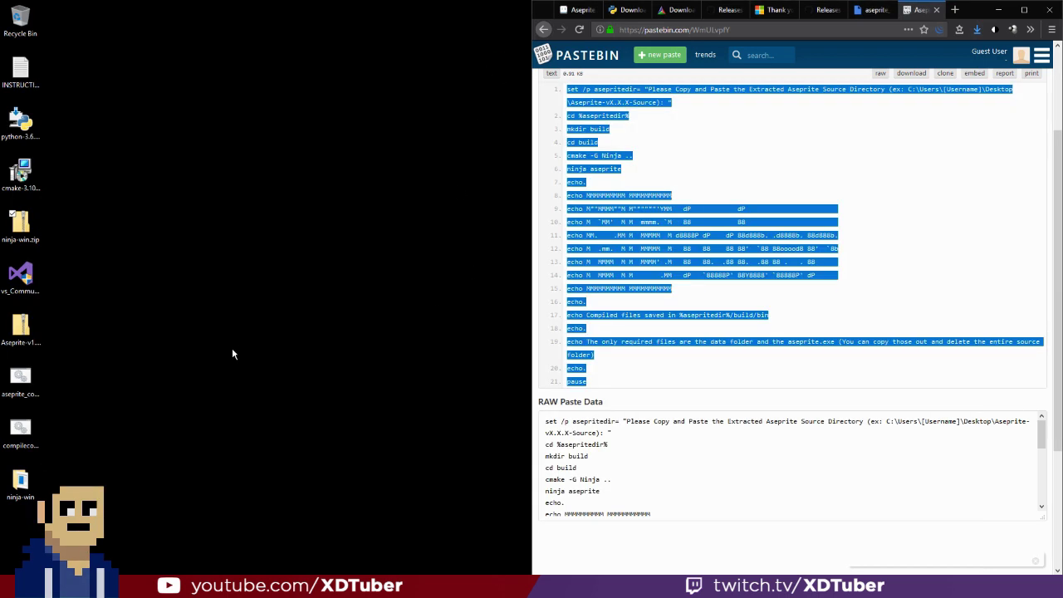
{"action": "left_click", "coordinate": [31, 277]}
{"action": "left_click", "coordinate": [443, 376]}
{"action": "left_click", "coordinate": [643, 347]}
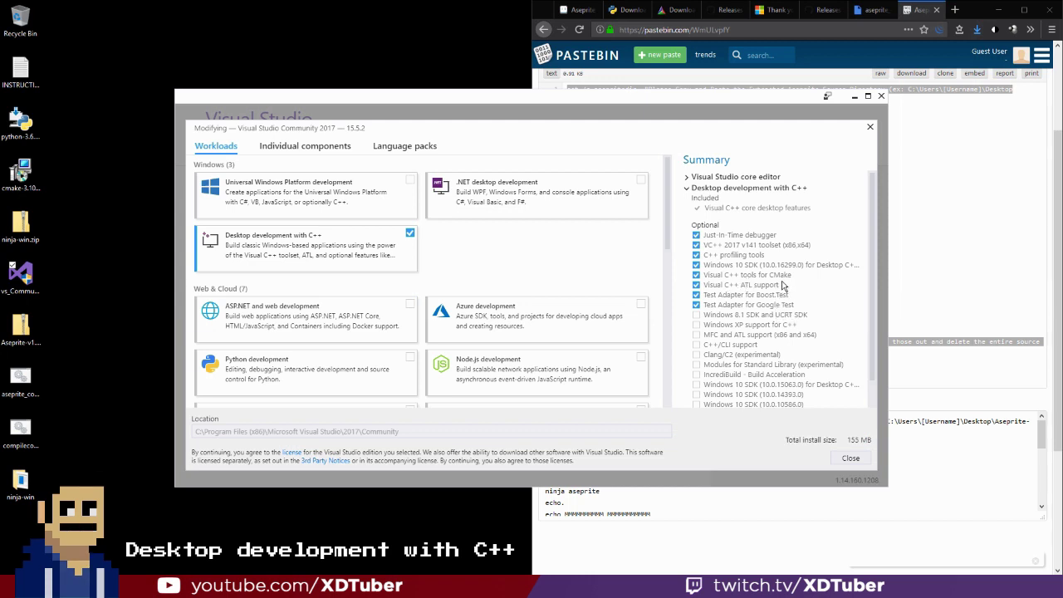
Launch Visual Studio 2017 and create a Windows Console Application project named ConsoleApplication2.
{"action": "left_click", "coordinate": [849, 458]}
{"action": "key", "text": "super"}
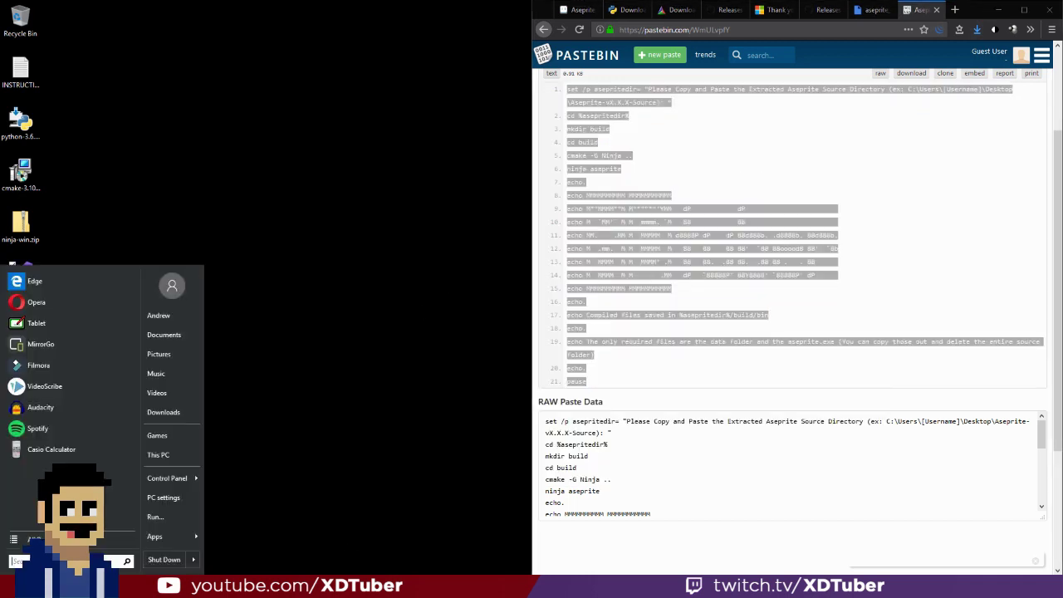
{"action": "type", "text": "visual"}
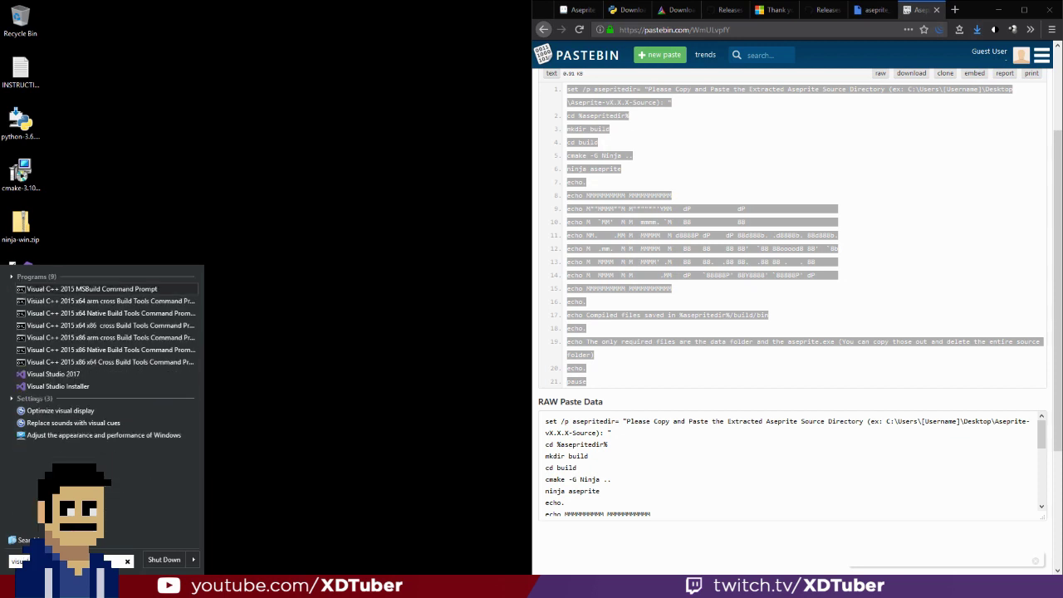
{"action": "type", "text": " st"}
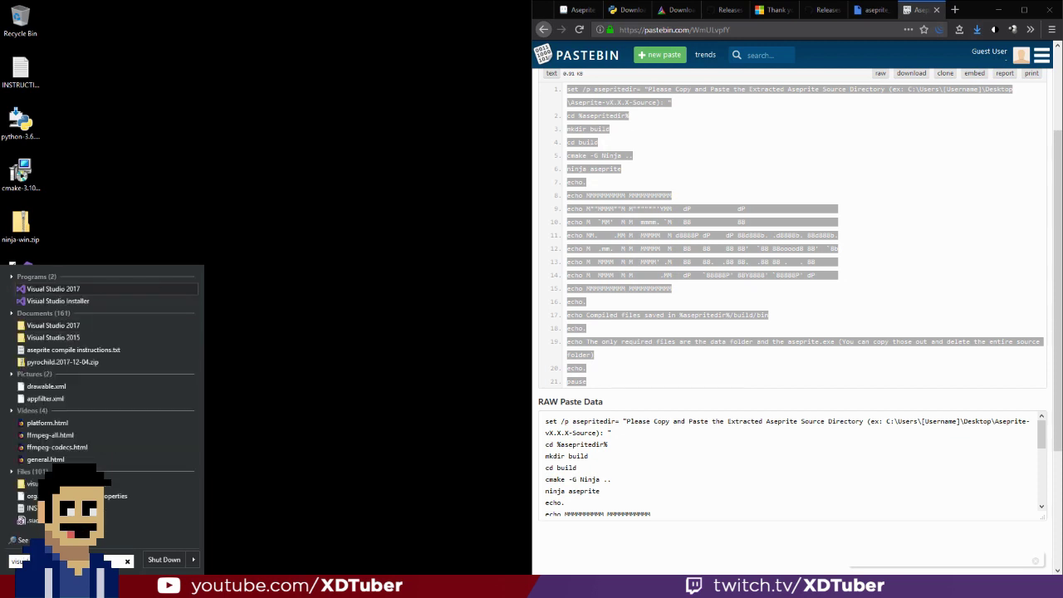
{"action": "key", "text": "Return"}
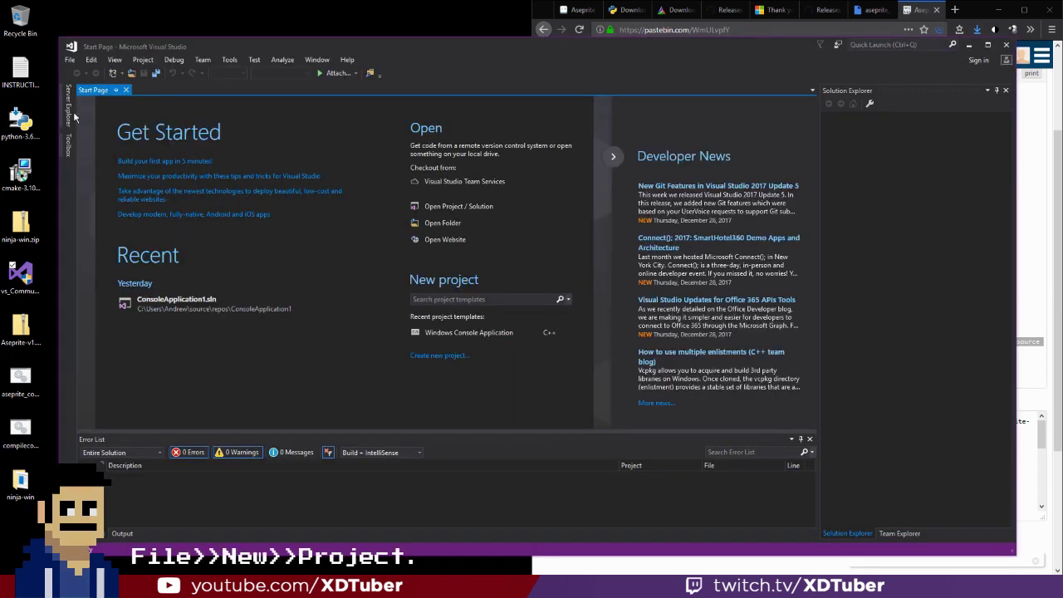
{"action": "left_click", "coordinate": [71, 63]}
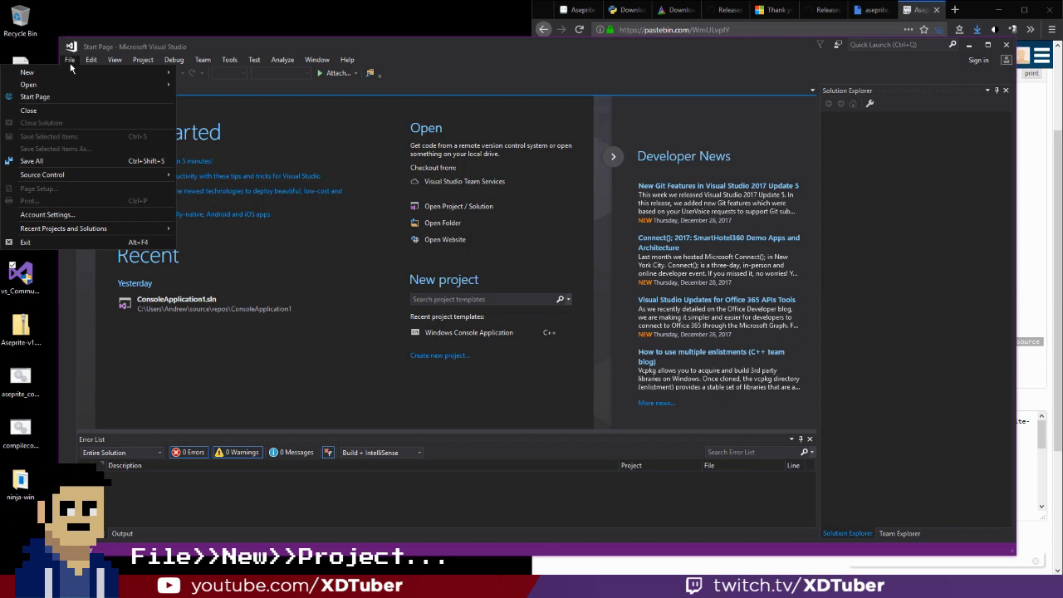
{"action": "mouse_move", "coordinate": [149, 72]}
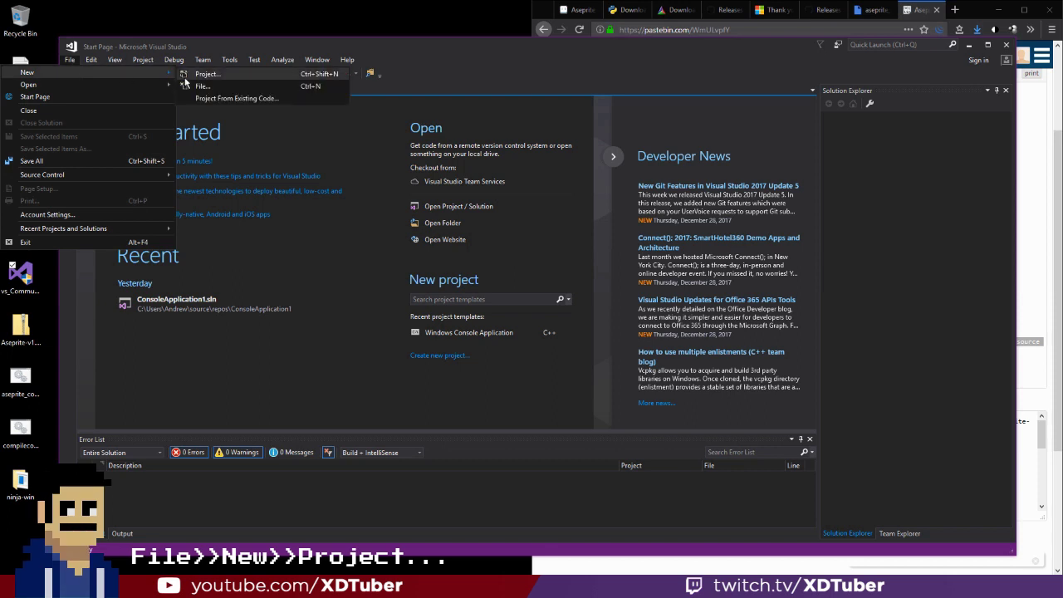
{"action": "left_click", "coordinate": [189, 75]}
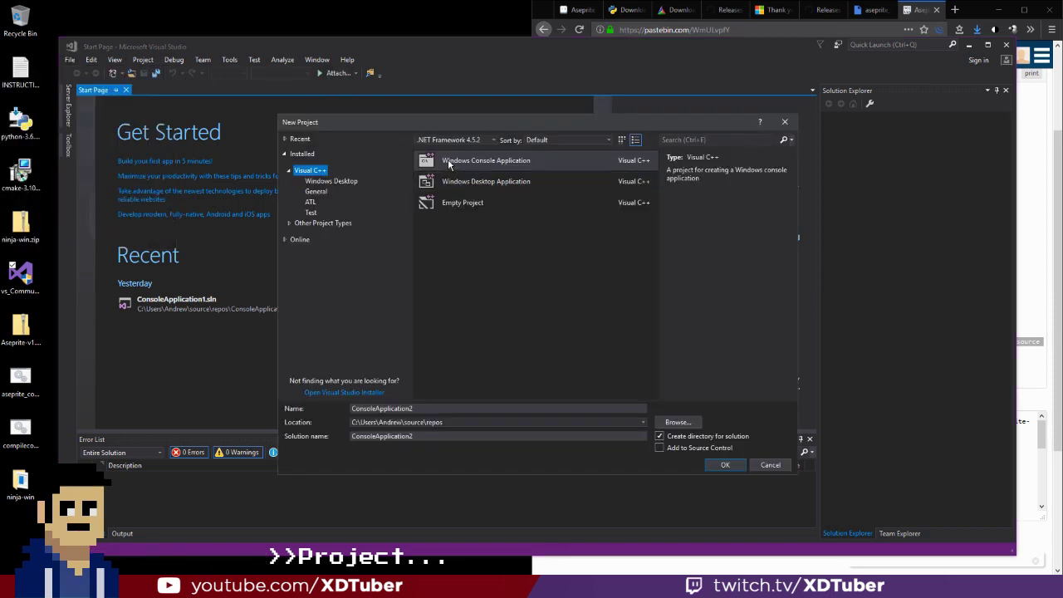
{"action": "left_click", "coordinate": [508, 166]}
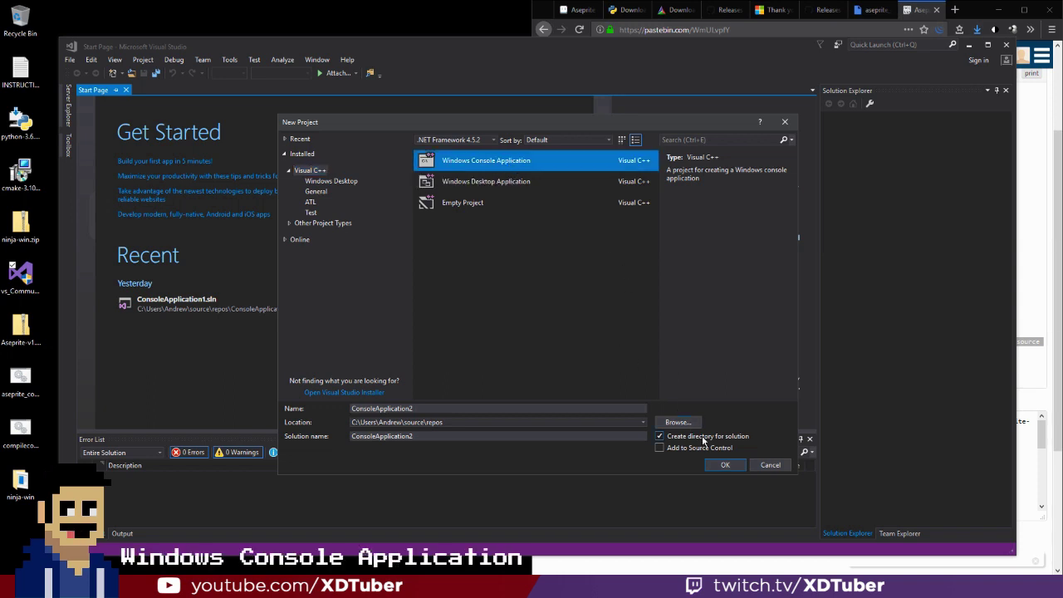
{"action": "left_click", "coordinate": [721, 466]}
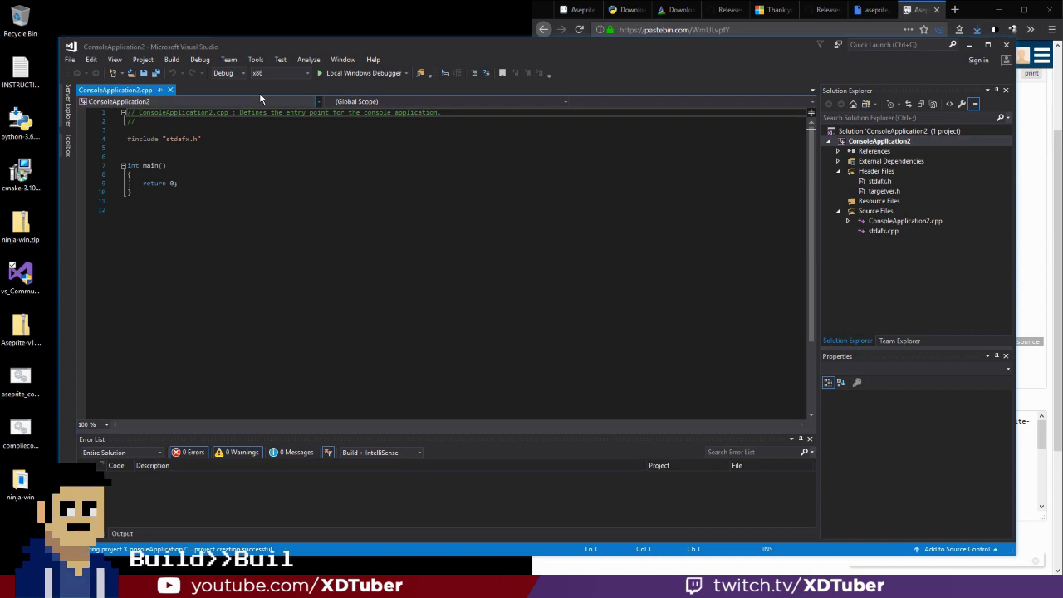
Build the ConsoleApplication2 solution, then close Visual Studio.
{"action": "left_click", "coordinate": [172, 59]}
{"action": "left_click", "coordinate": [174, 74]}
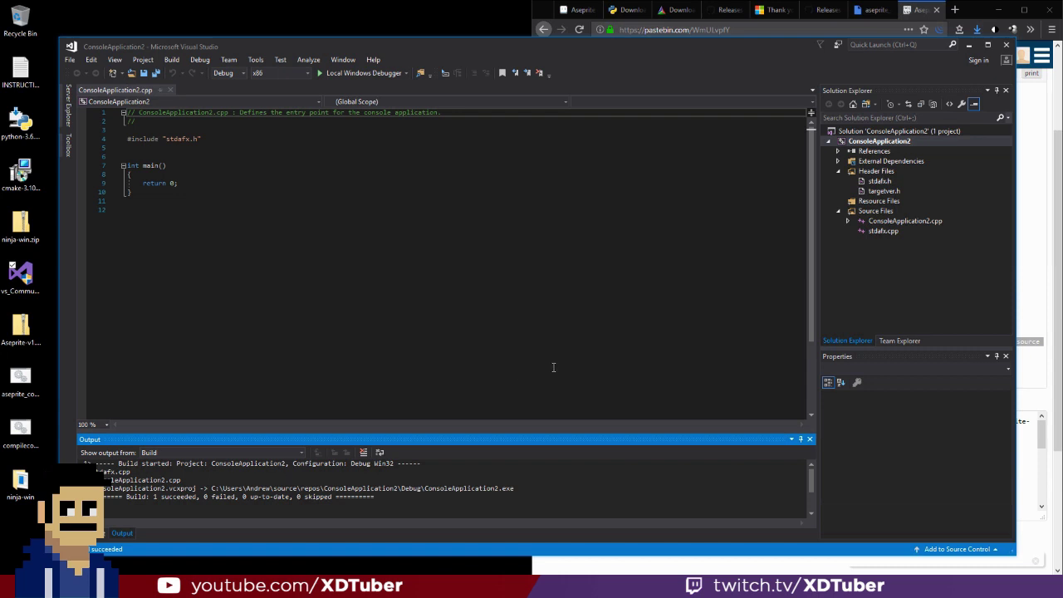
{"action": "left_click", "coordinate": [1004, 46]}
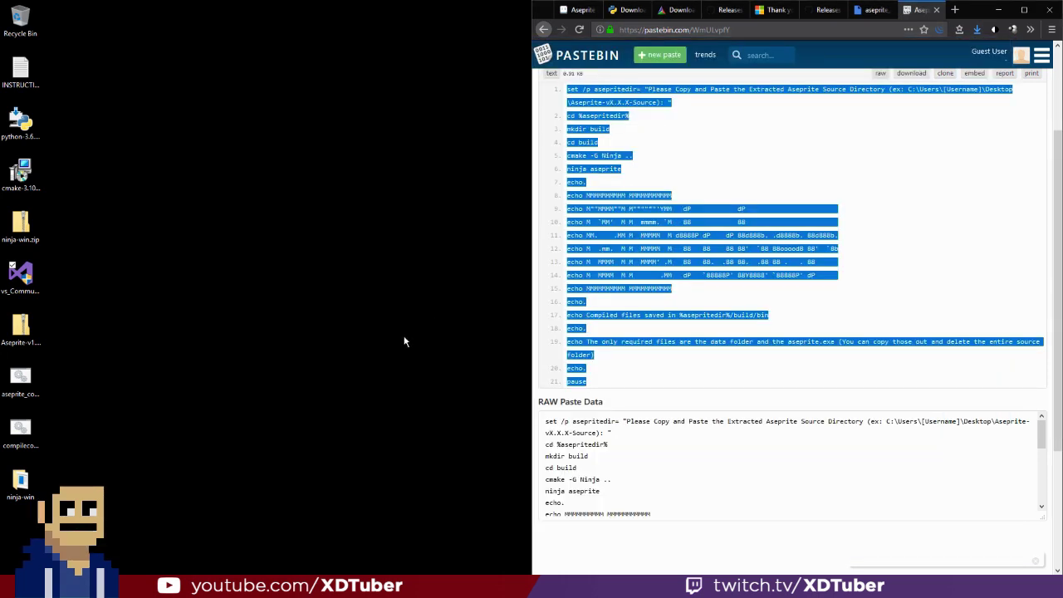
Extract Aseprite-v1.2.6-Source.zip with Extract All into the suggested Aseprite-v1.2.6-Source desktop folder.
{"action": "left_click", "coordinate": [21, 328]}
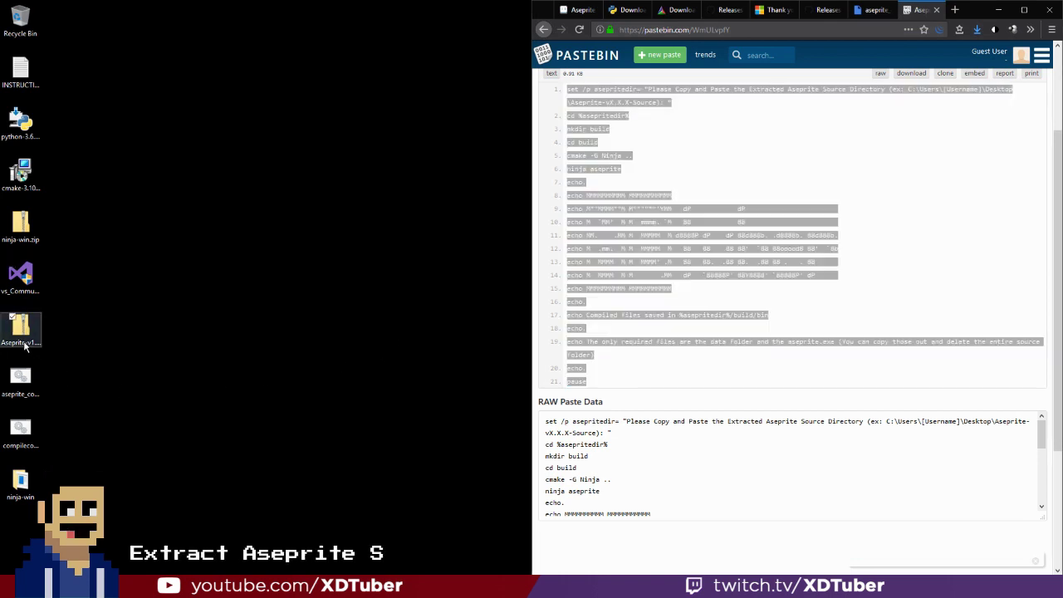
{"action": "right_click", "coordinate": [21, 336]}
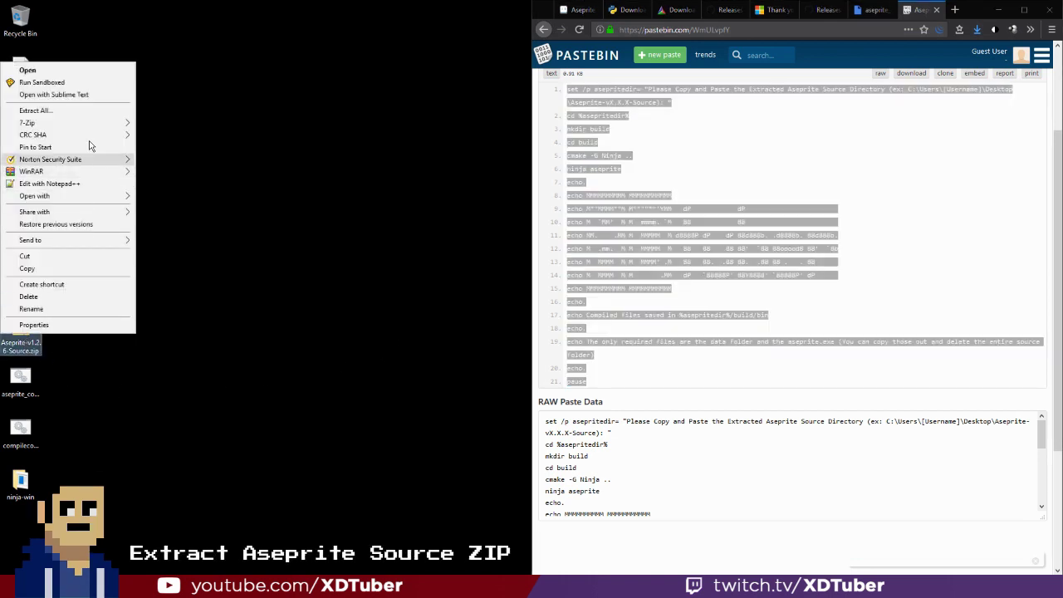
{"action": "left_click", "coordinate": [91, 81]}
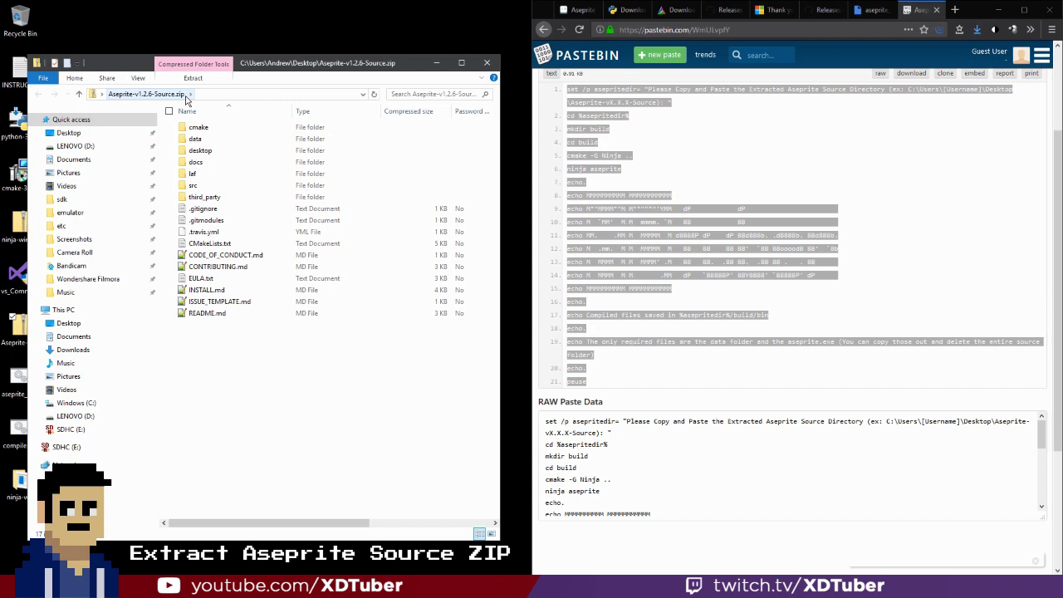
{"action": "left_click", "coordinate": [193, 79]}
{"action": "left_click", "coordinate": [284, 110]}
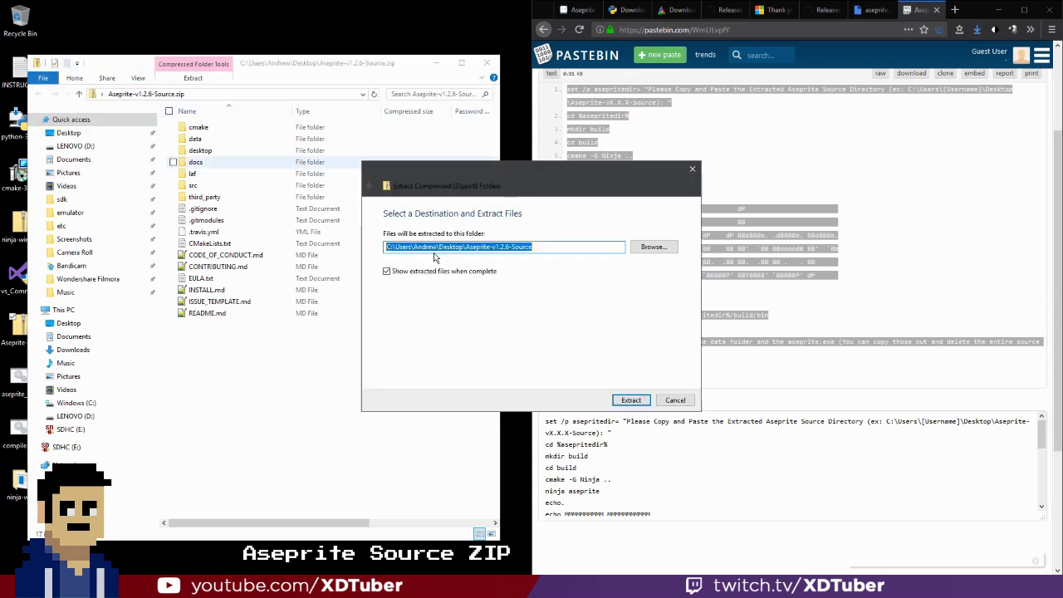
{"action": "left_click", "coordinate": [631, 399]}
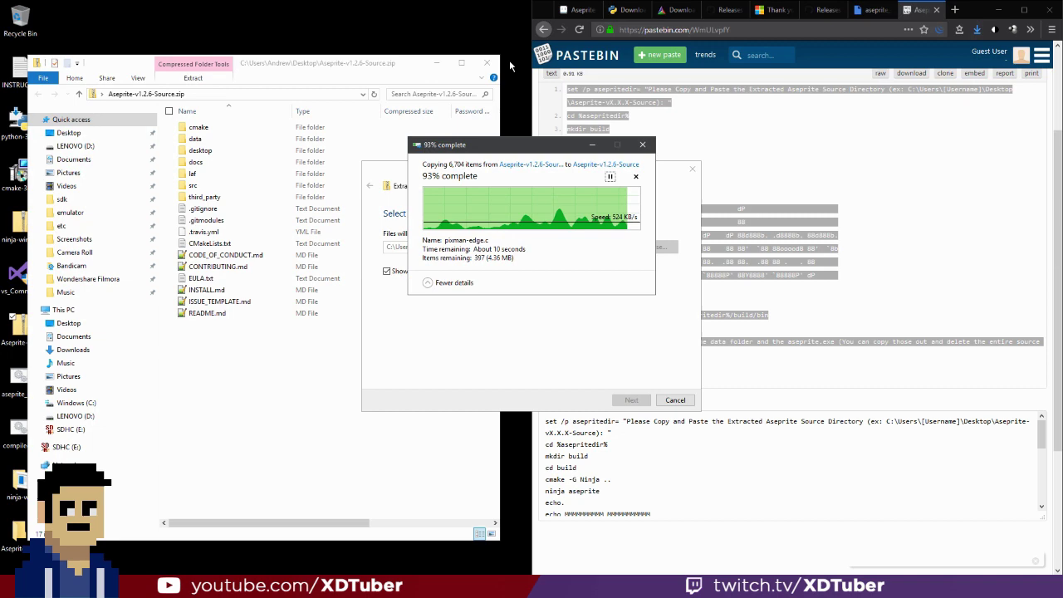
Close the zip archive window, leaving the extracted Aseprite-v1.2.6-Source folder open.
{"action": "right_click", "coordinate": [10, 586]}
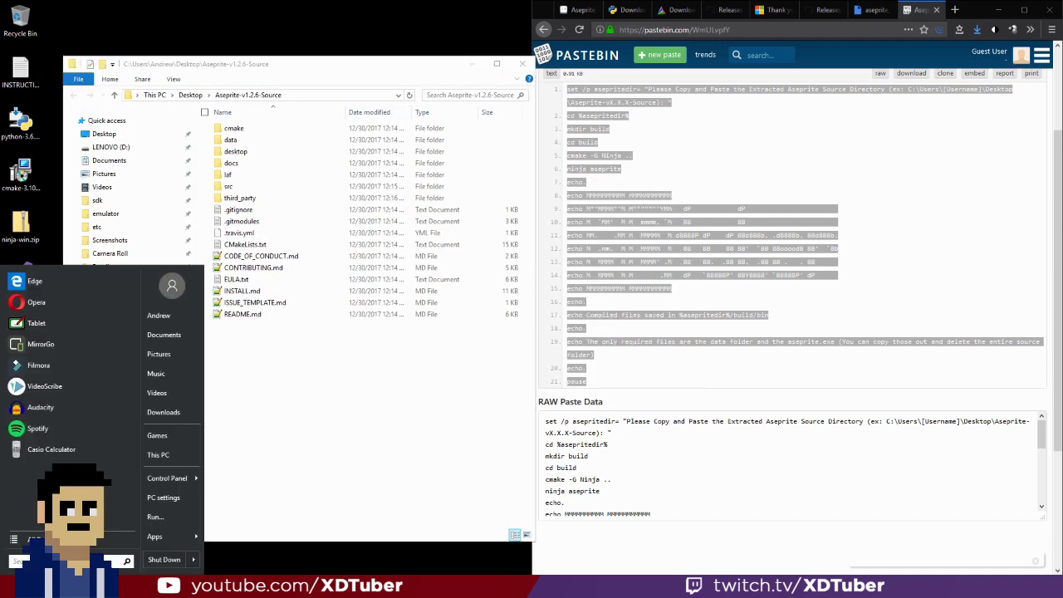
{"action": "left_click", "coordinate": [194, 532]}
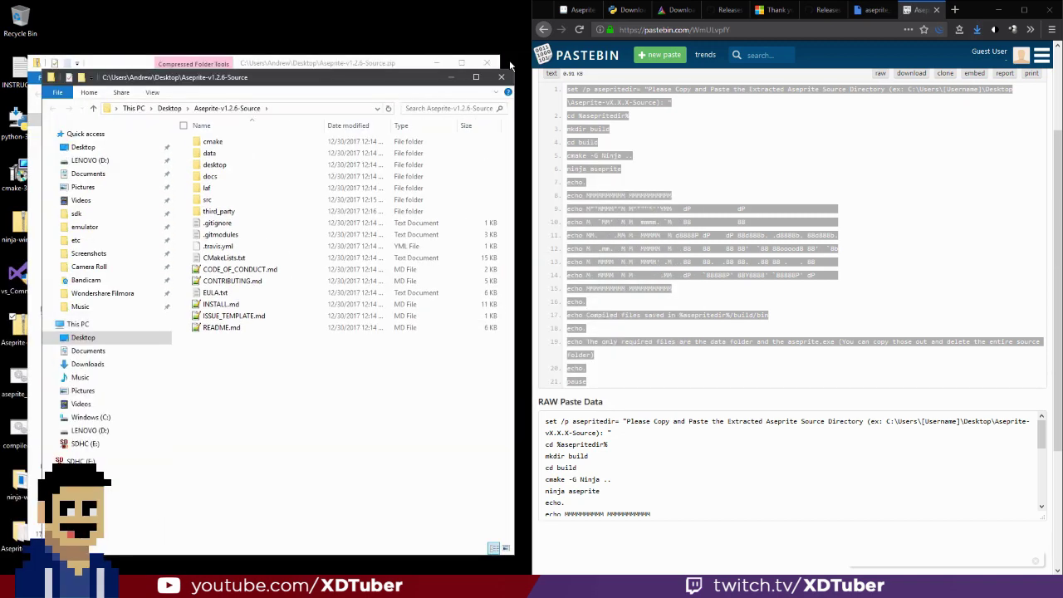
{"action": "left_click", "coordinate": [488, 62]}
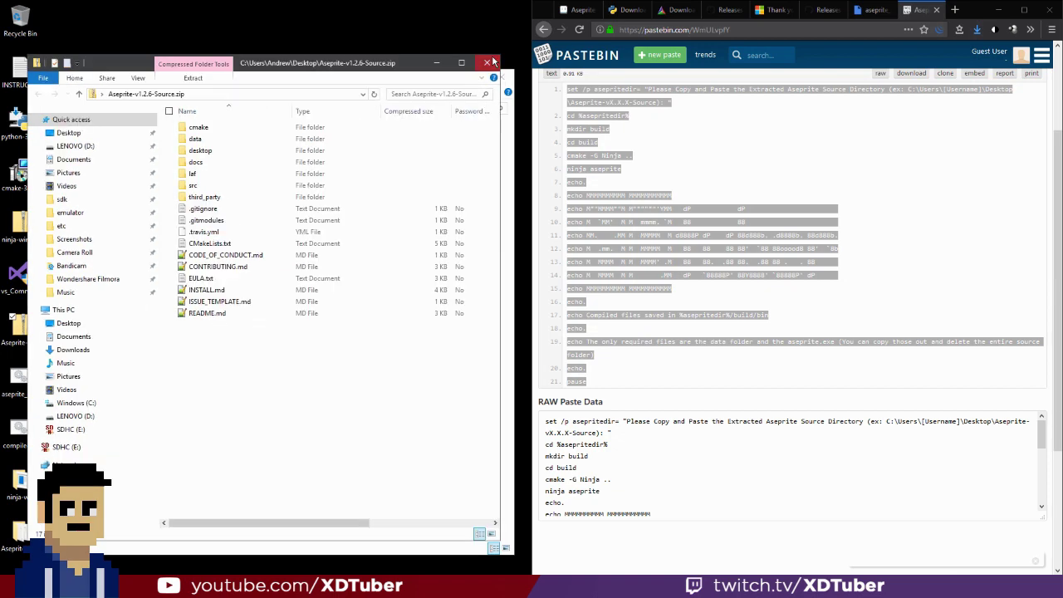
{"action": "left_click_drag", "start_coordinate": [308, 85], "coordinate": [328, 73]}
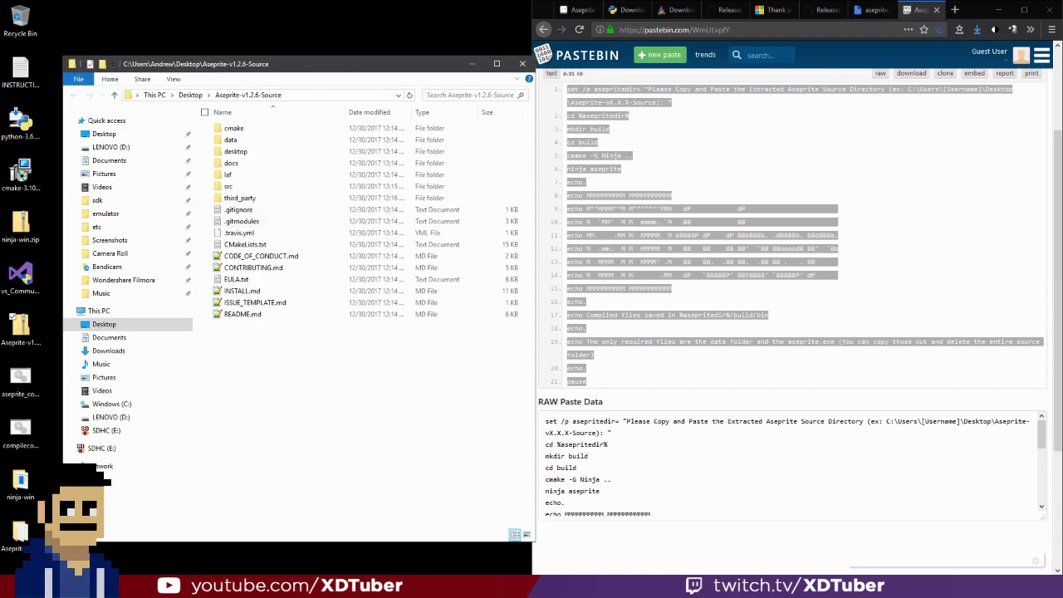
Search 'deve' and launch the Developer Command Prompt for VS 2017.
{"action": "key", "text": "super"}
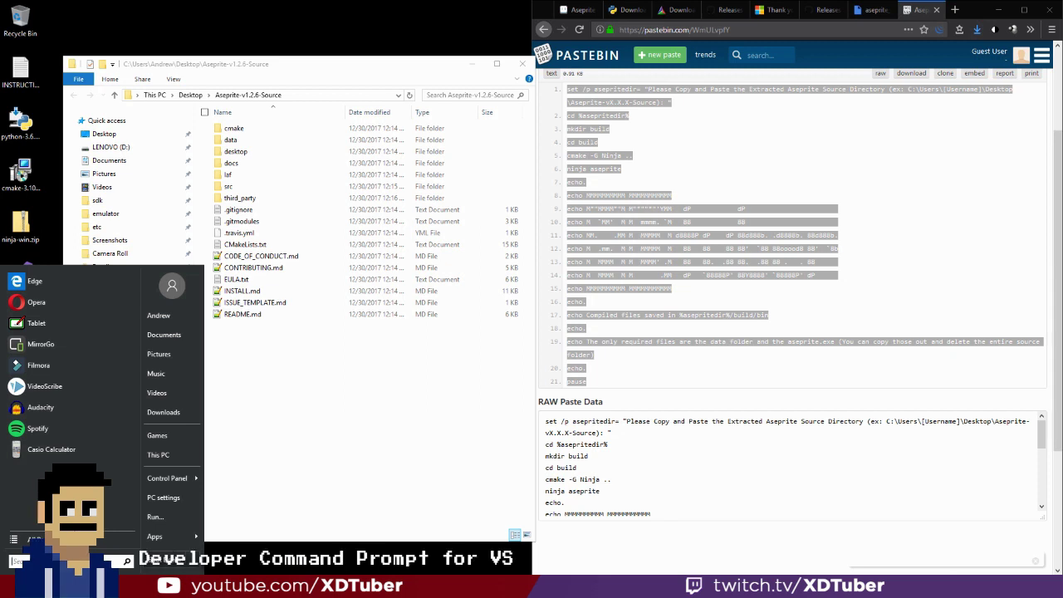
{"action": "type", "text": "deve"}
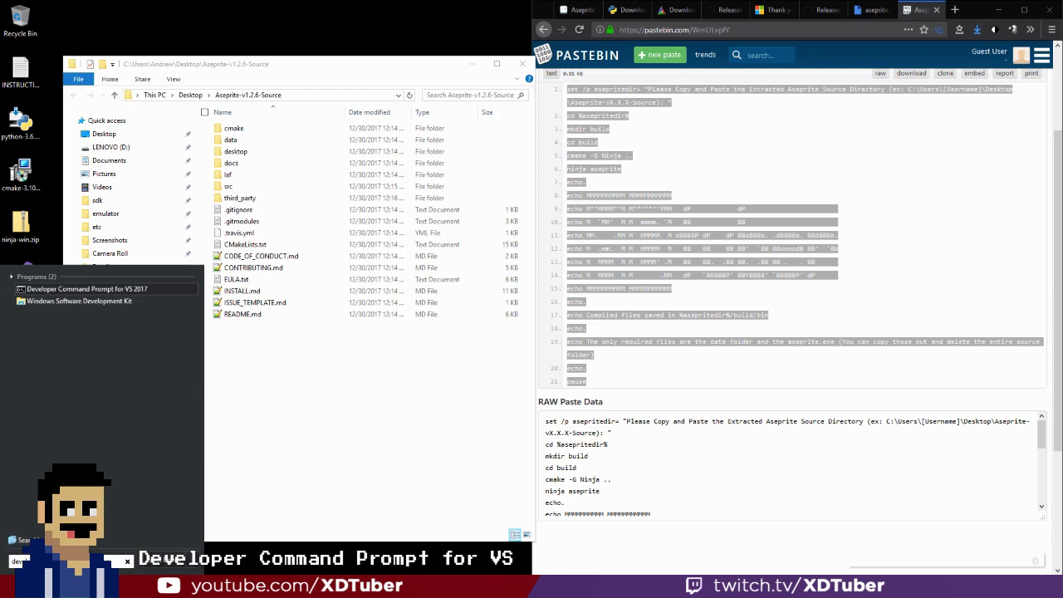
{"action": "right_click", "coordinate": [91, 290]}
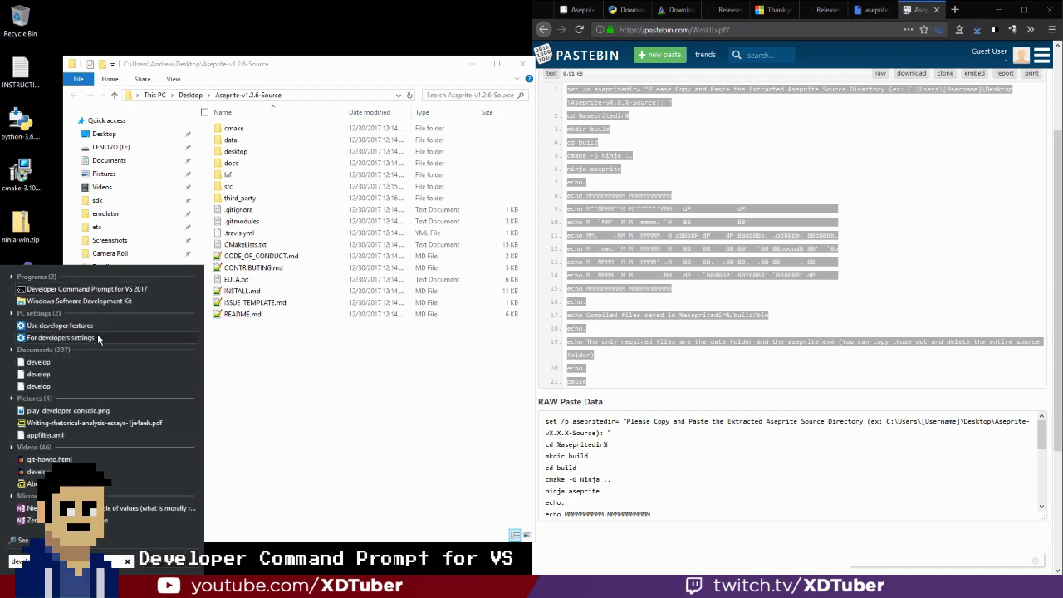
{"action": "left_click", "coordinate": [108, 286]}
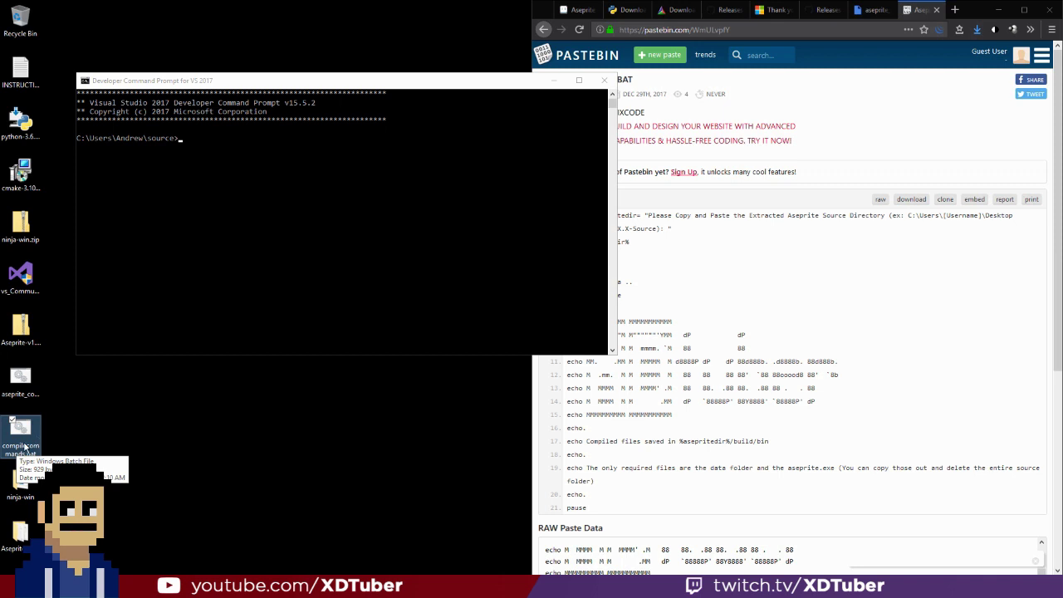
Run compilecommands.bat and give it the Aseprite-v1.2.6-Source folder path to start the build.
{"action": "left_click_drag", "start_coordinate": [25, 449], "coordinate": [336, 223]}
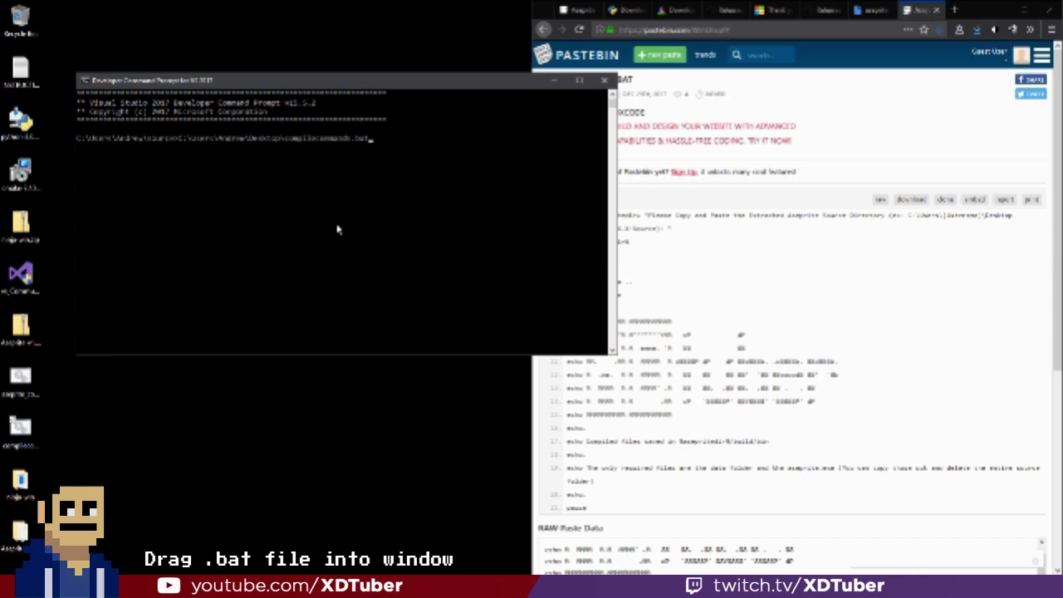
{"action": "key", "text": "Return"}
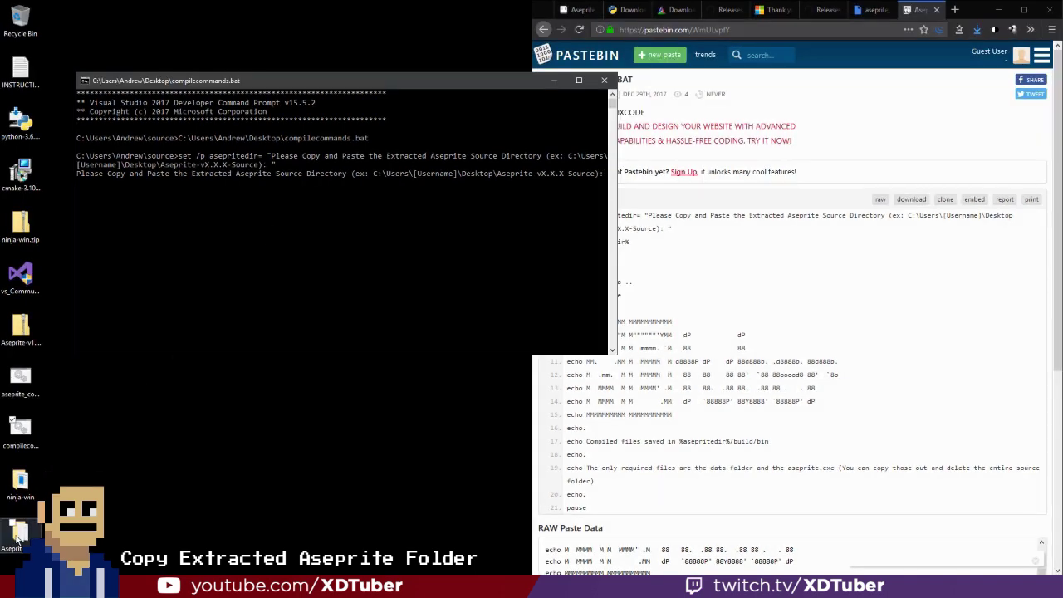
{"action": "key", "text": "alt+Tab"}
{"action": "left_click", "coordinate": [283, 95]}
{"action": "key", "text": "super+c"}
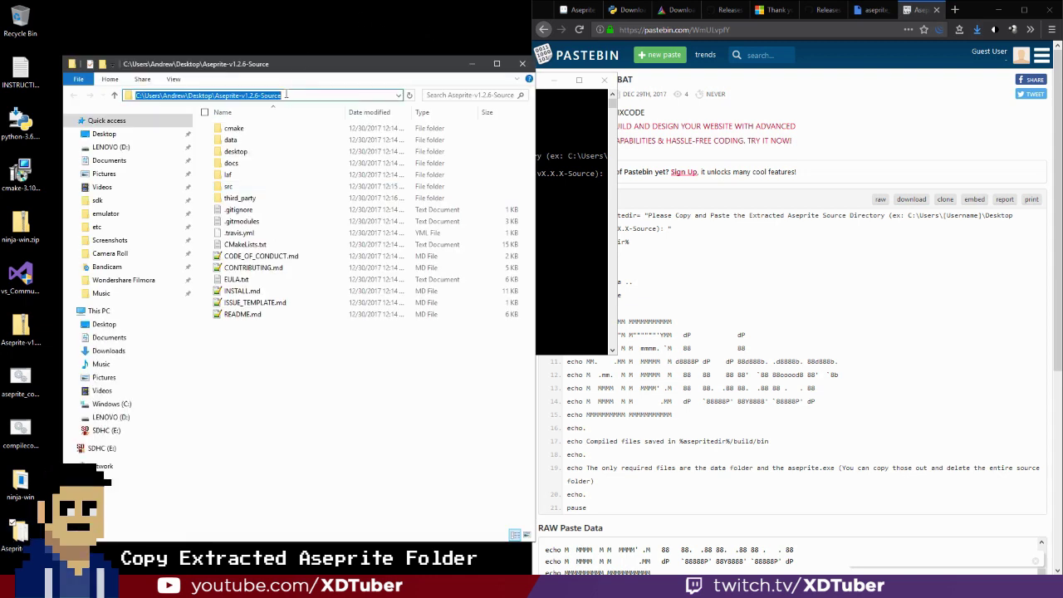
{"action": "left_click", "coordinate": [474, 63]}
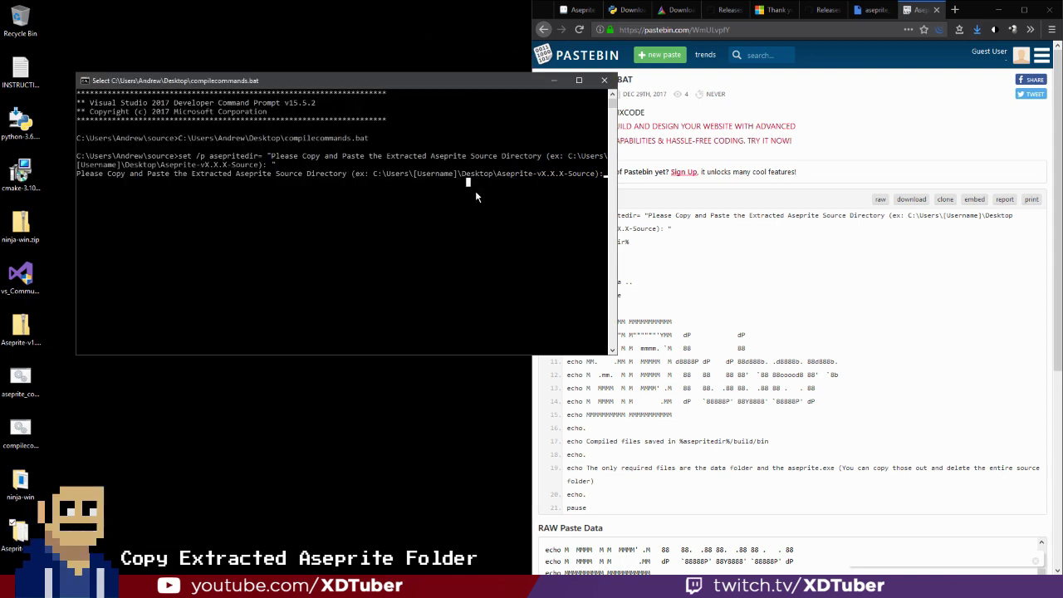
{"action": "right_click", "coordinate": [487, 213]}
{"action": "key", "text": "Return"}
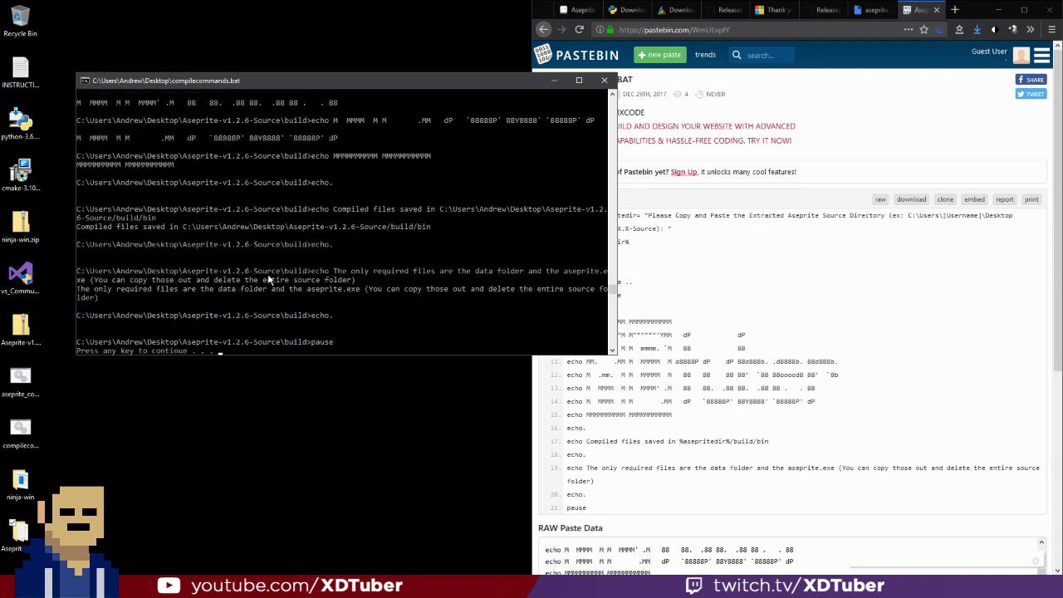
Let the 1417-step Aseprite build finish, then dismiss the script's final 'Press any key' pause.
{"action": "key", "text": "Return"}
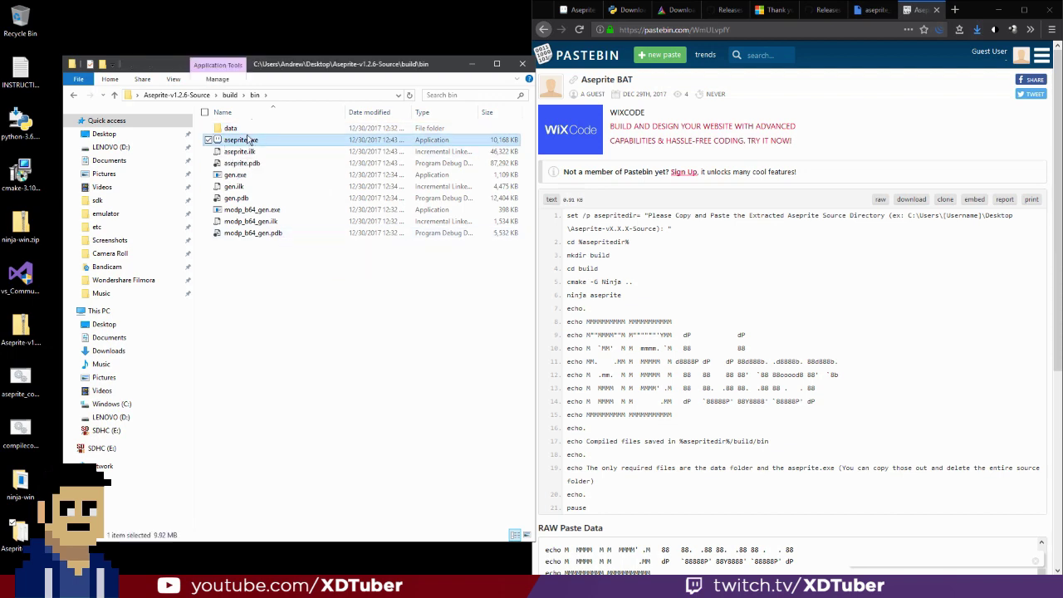
{"action": "right_click", "coordinate": [7, 228]}
{"action": "mouse_move", "coordinate": [92, 391]}
{"action": "left_click", "coordinate": [283, 138]}
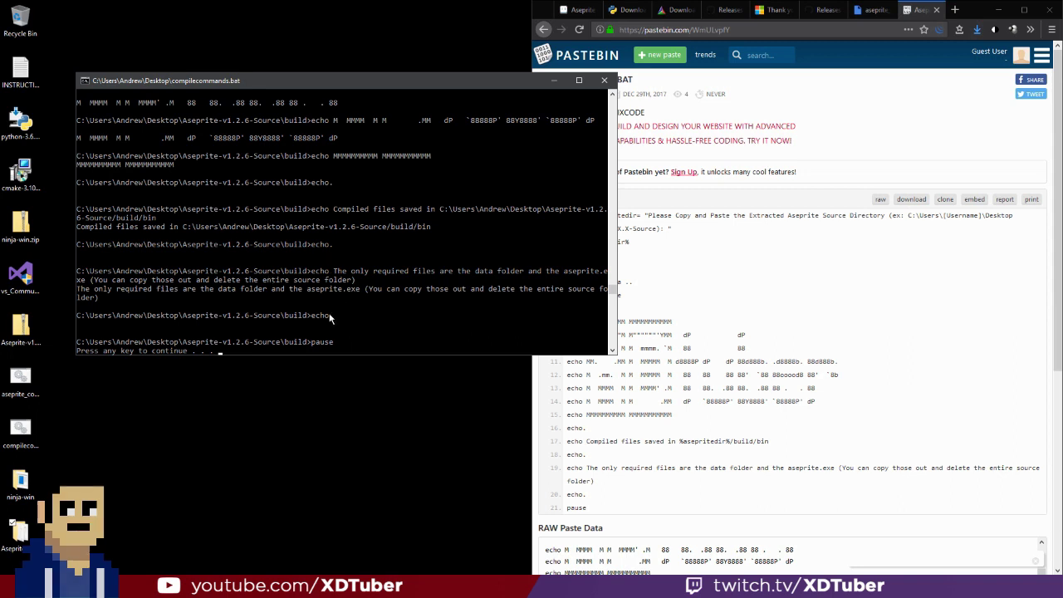
{"action": "key", "text": "Return"}
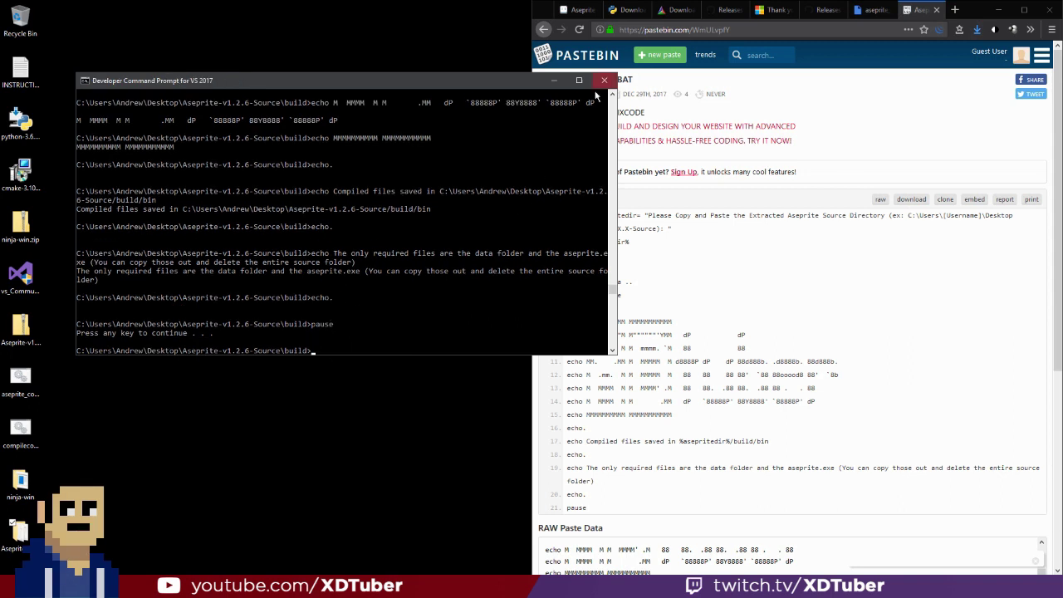
Close the command prompt, open Aseprite-v1.2.6-Source\build\bin, and select aseprite.exe.
{"action": "left_click", "coordinate": [601, 81]}
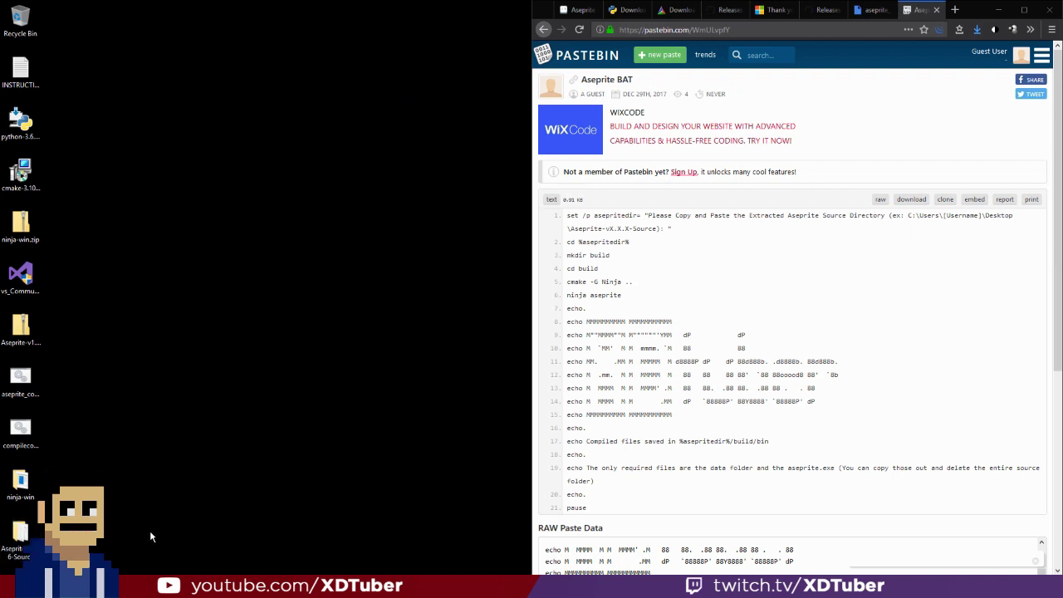
{"action": "double_click", "coordinate": [20, 535]}
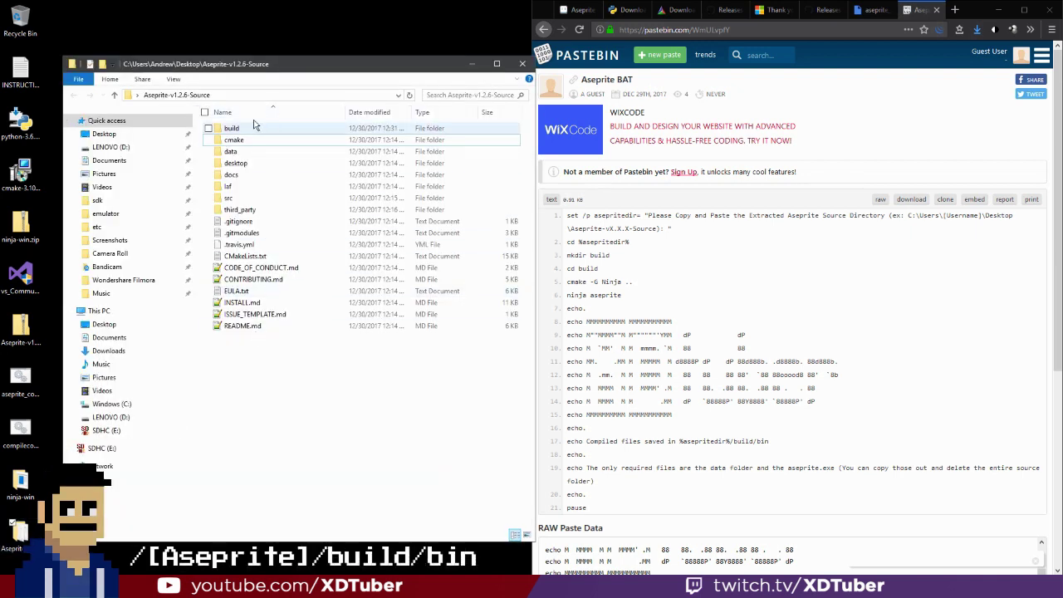
{"action": "double_click", "coordinate": [259, 136]}
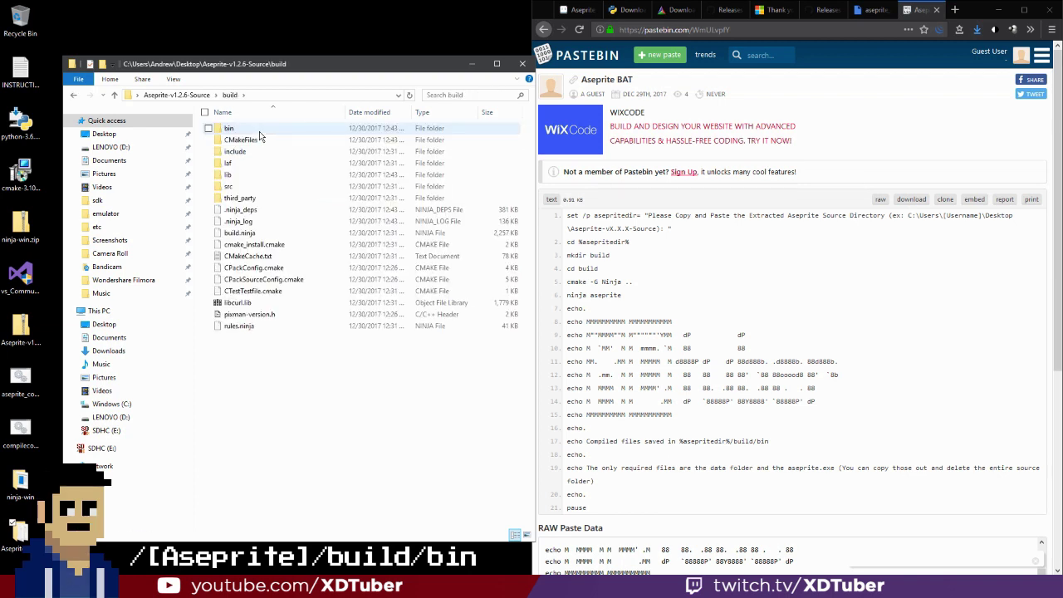
{"action": "double_click", "coordinate": [259, 135]}
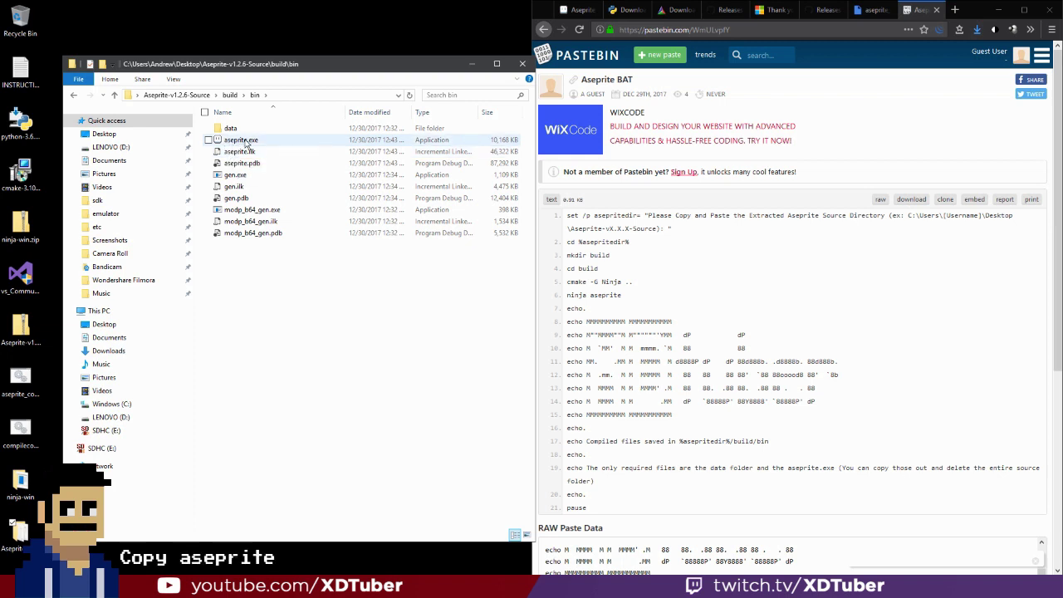
{"action": "left_click", "coordinate": [243, 140]}
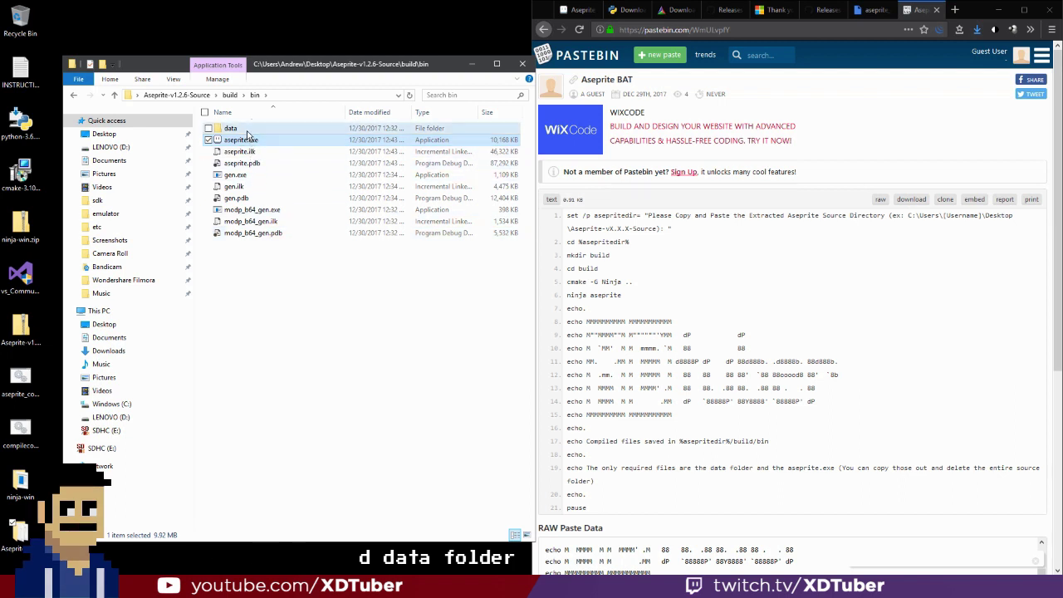
Add the data folder to the selection and create New folder (2) on the desktop.
{"action": "left_click", "coordinate": [246, 134], "text": "ctrl"}
{"action": "right_click", "coordinate": [3, 226]}
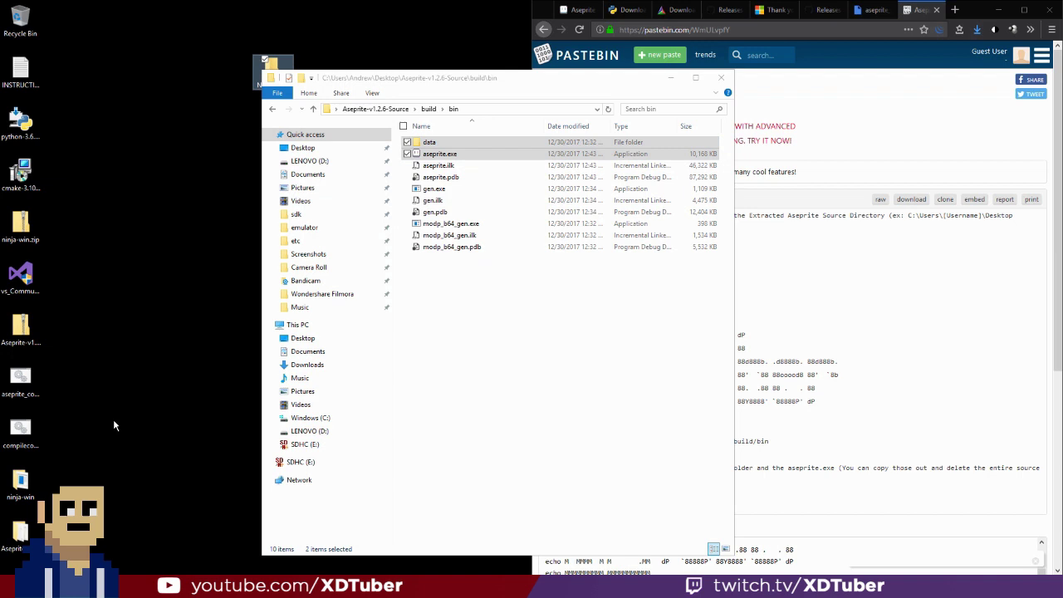
{"action": "mouse_move", "coordinate": [50, 383]}
{"action": "left_click", "coordinate": [156, 384]}
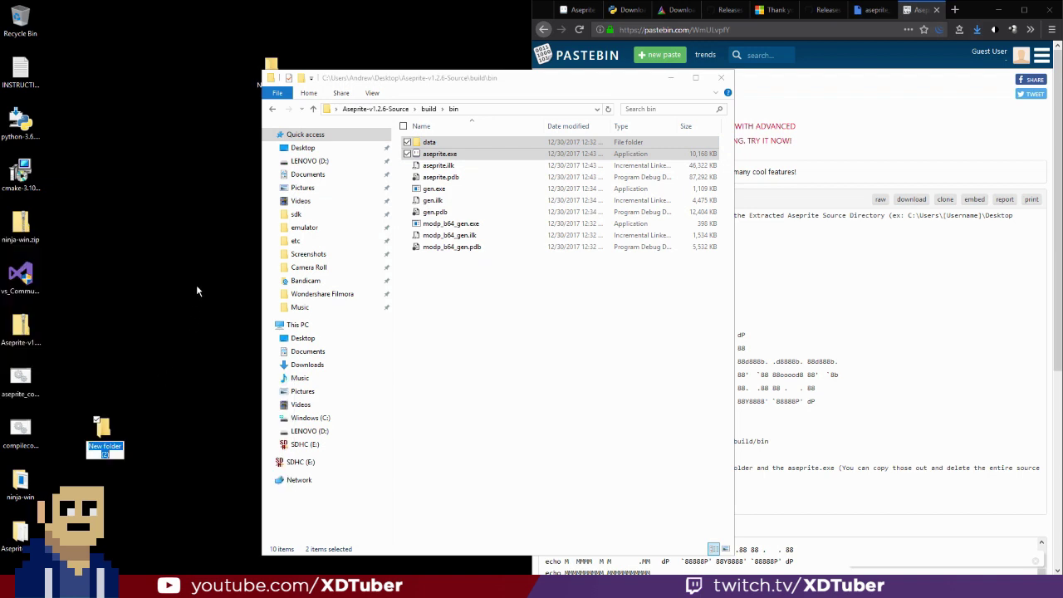
{"action": "key", "text": "Return"}
Paste aseprite.exe and the data folder into New folder (2), then reopen it from the desktop.
{"action": "double_click", "coordinate": [118, 430]}
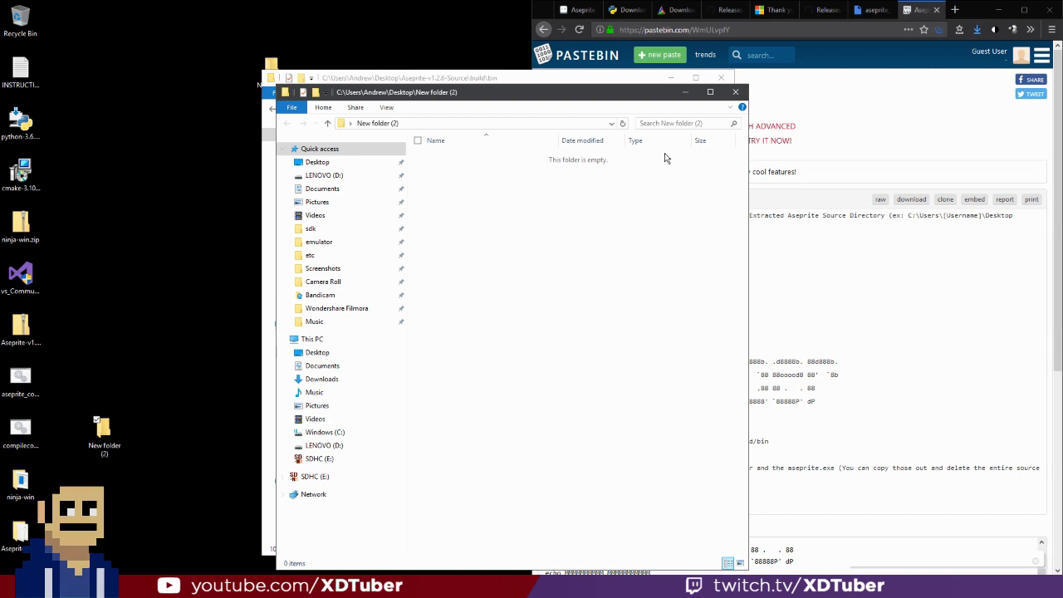
{"action": "key", "text": "ctrl+v"}
{"action": "key", "text": "super+d"}
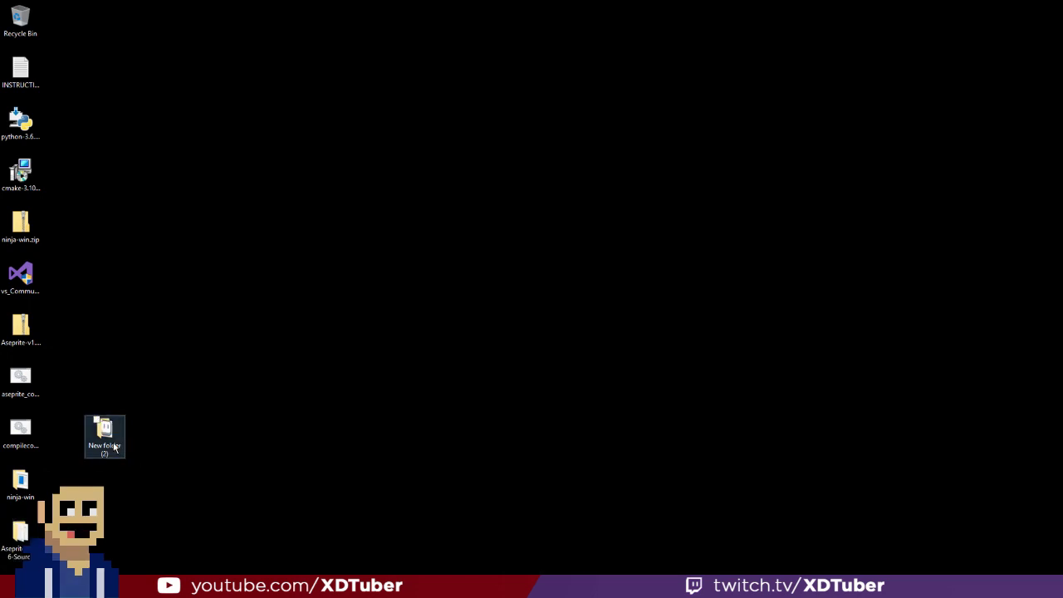
{"action": "double_click", "coordinate": [114, 448]}
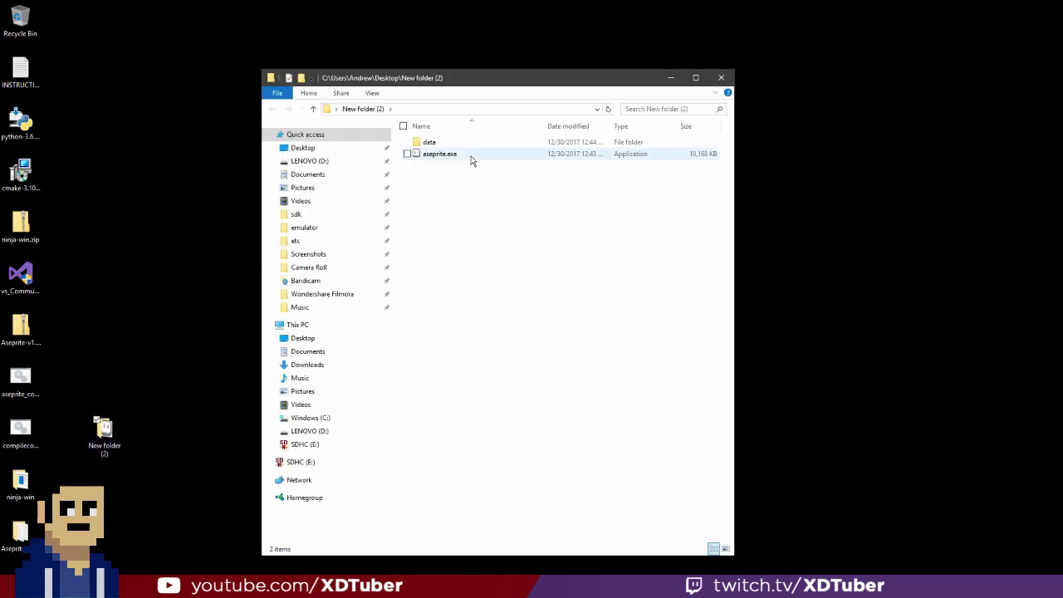
Launch the copied aseprite.exe and confirm the v1.3-dev version in Help > About.
{"action": "left_click", "coordinate": [471, 158]}
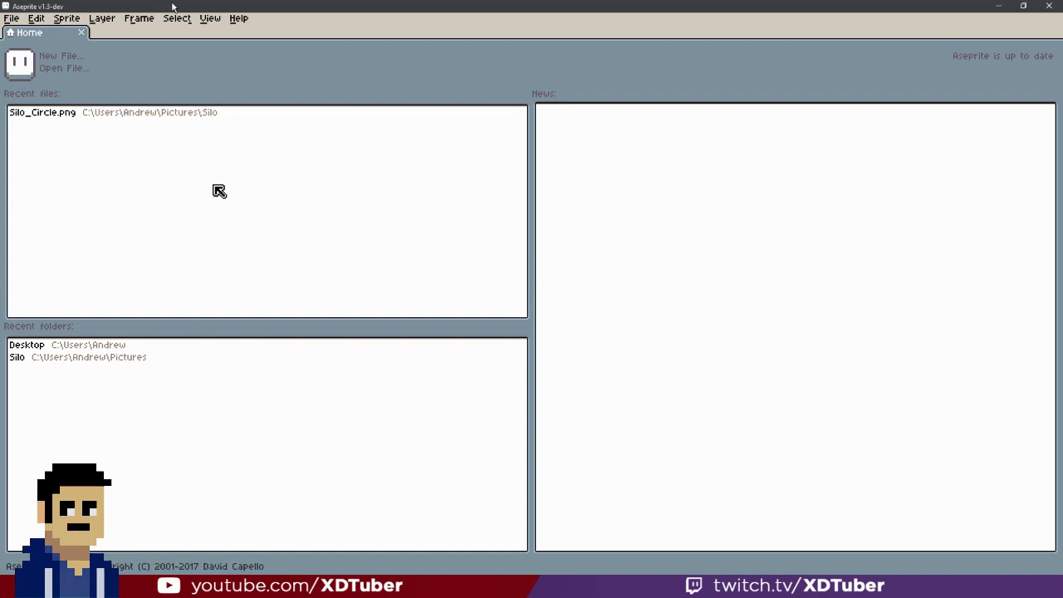
{"action": "left_click", "coordinate": [239, 18]}
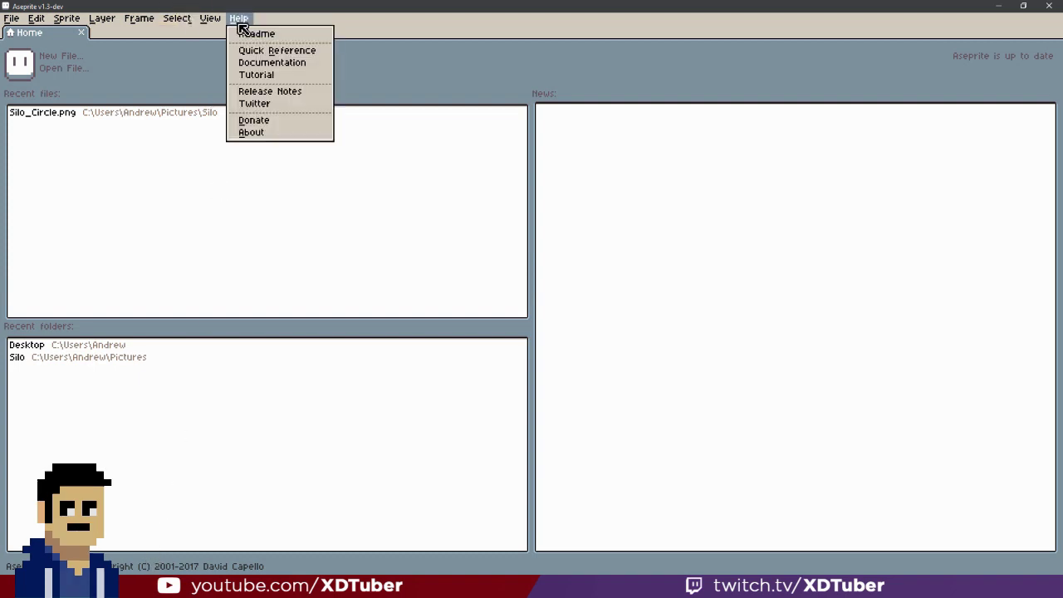
{"action": "left_click", "coordinate": [264, 133]}
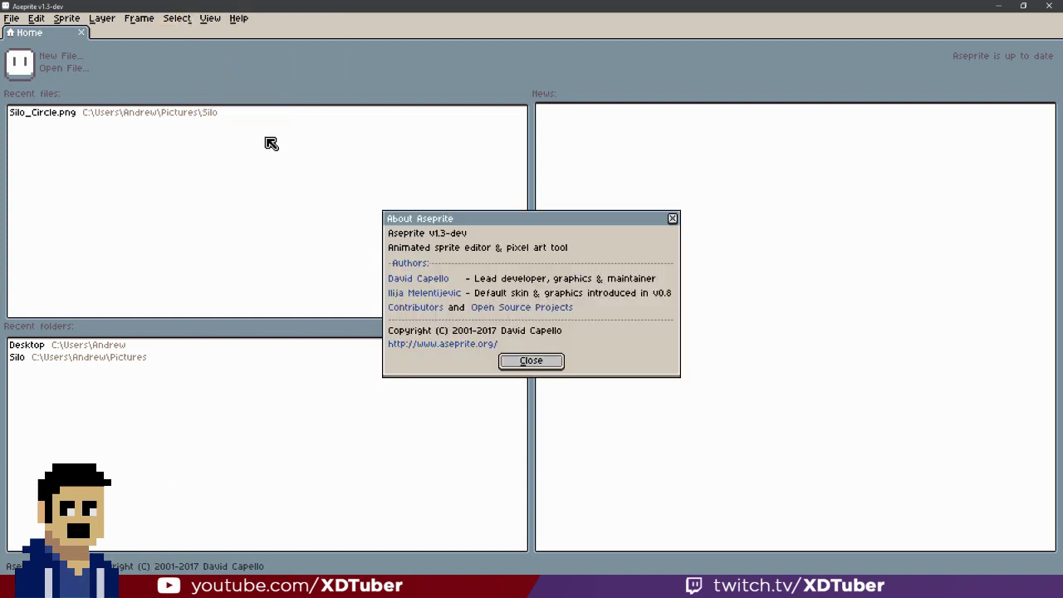
{"action": "left_click", "coordinate": [512, 366]}
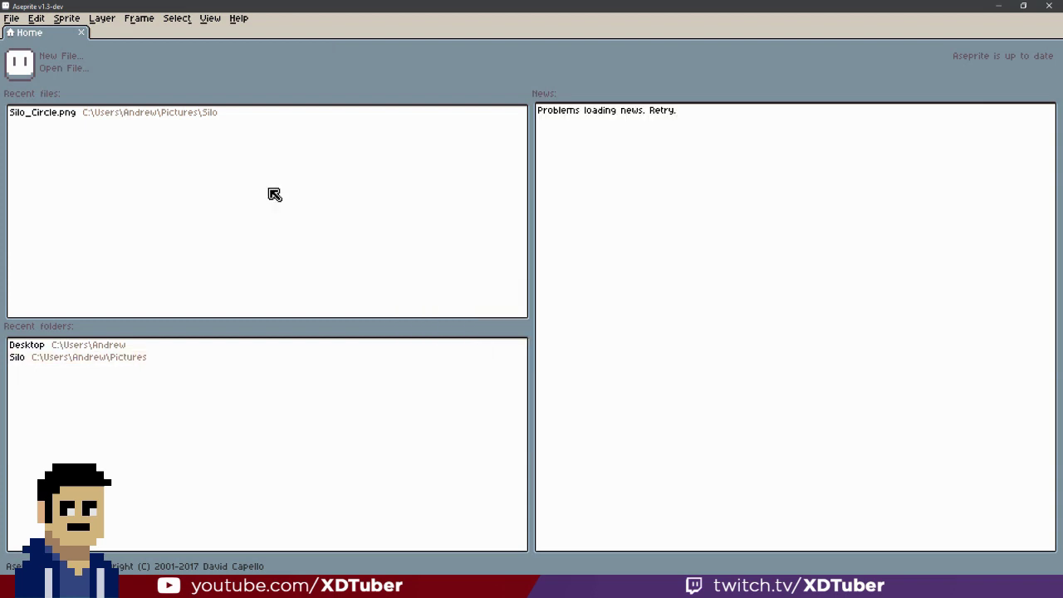
Create the new 20×20 sprite Sprite-0001 with default settings and zoom in on it.
{"action": "left_click", "coordinate": [60, 56]}
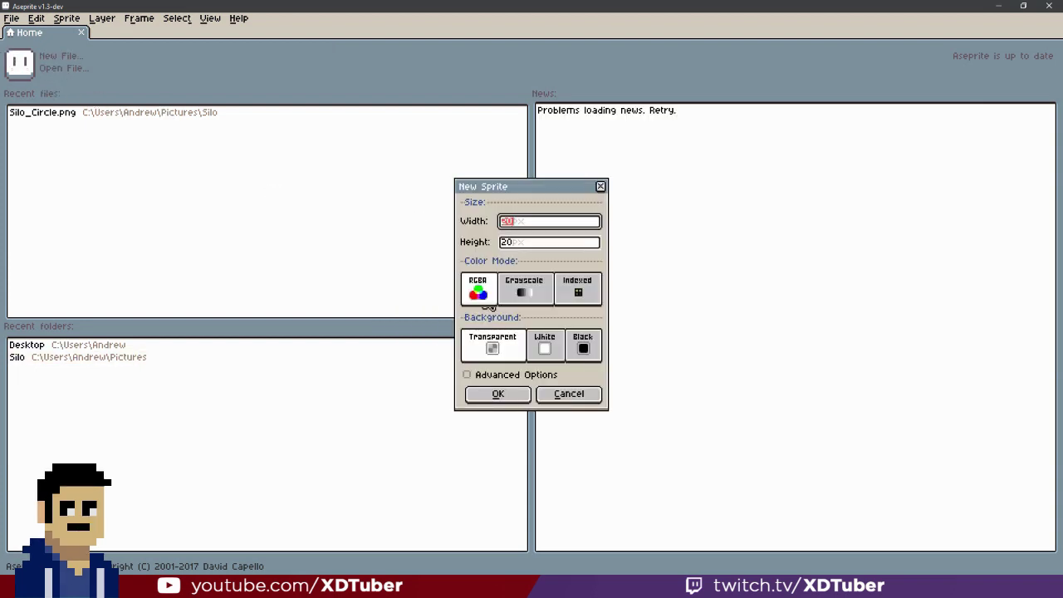
{"action": "left_click", "coordinate": [501, 395]}
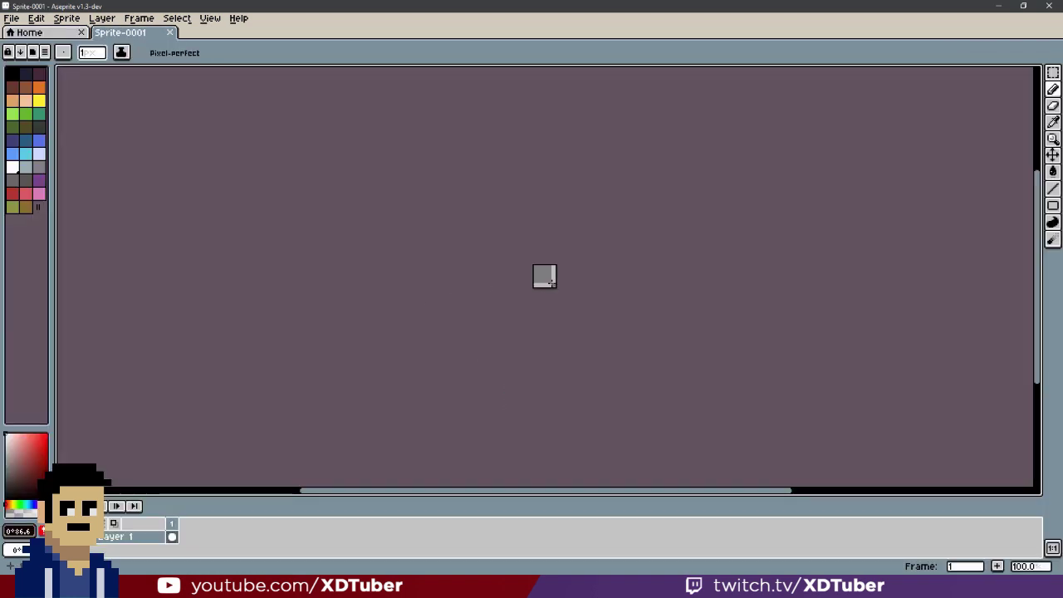
{"action": "scroll", "coordinate": [511, 266], "scroll_direction": "up", "scroll_amount": 3}
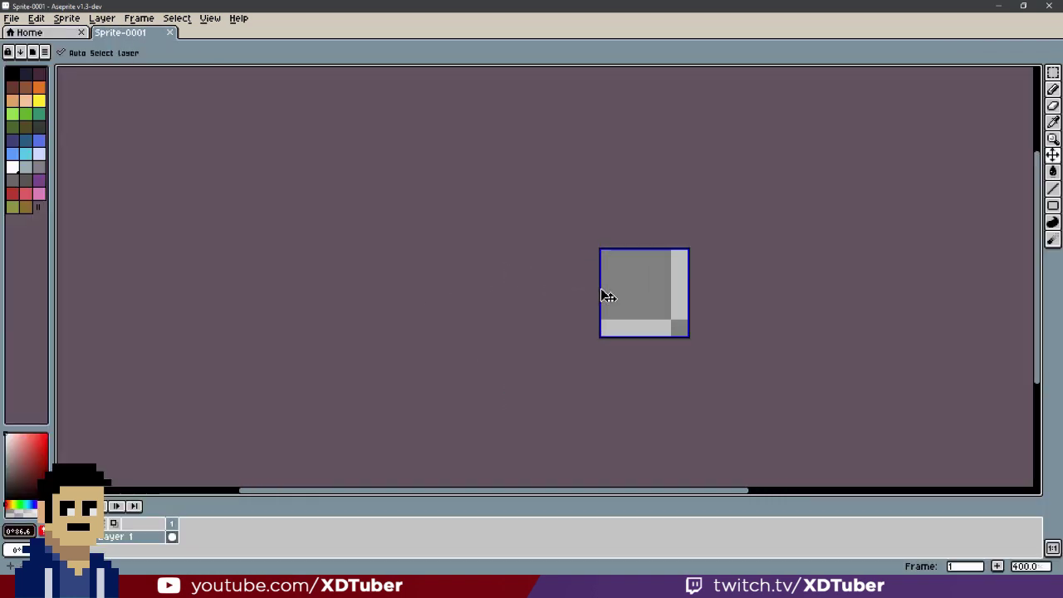